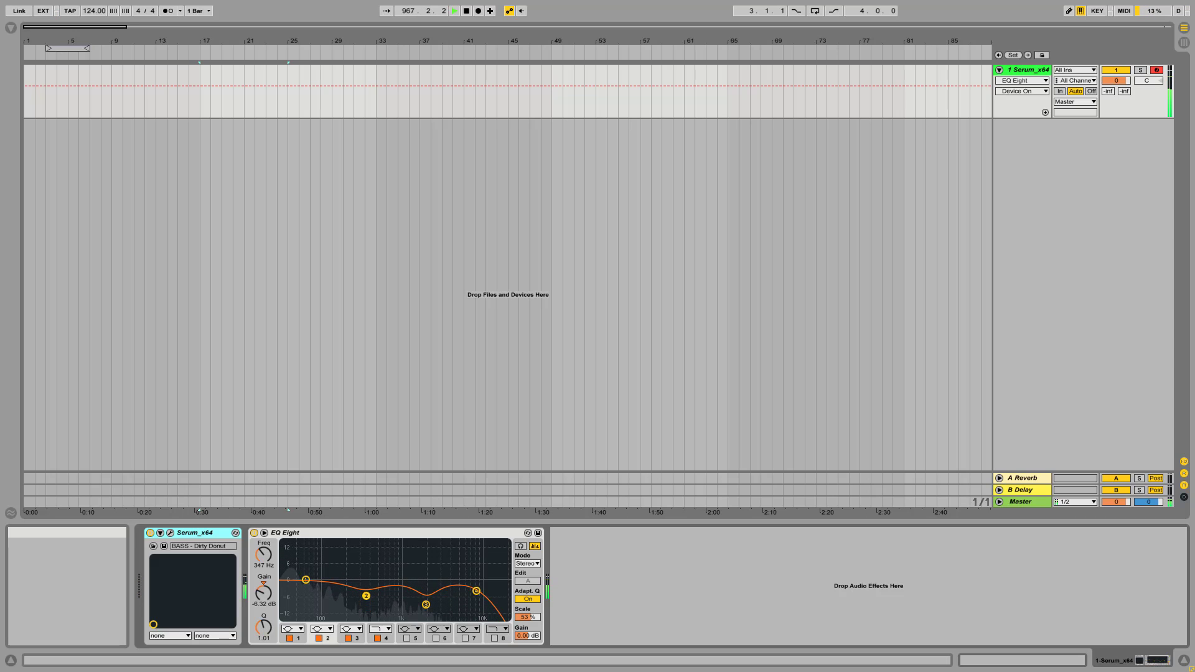
Open the plug-in window of the Serum_x64 instrument and move it clear of the device chain
left_click(309, 534)
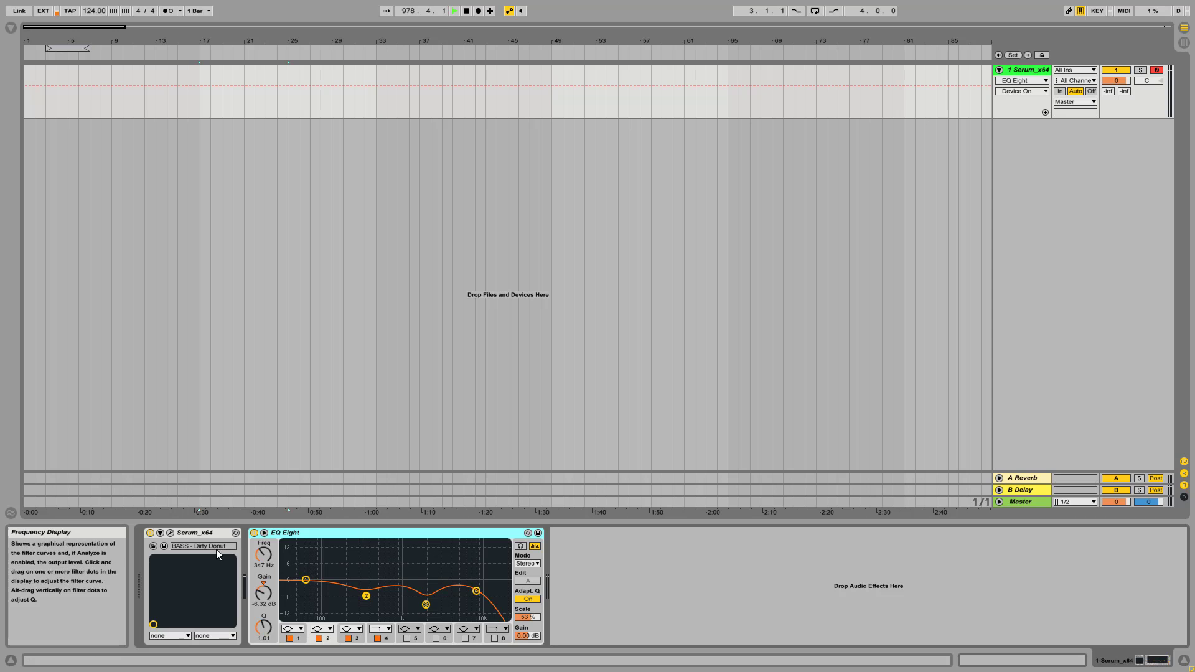
left_click(170, 534)
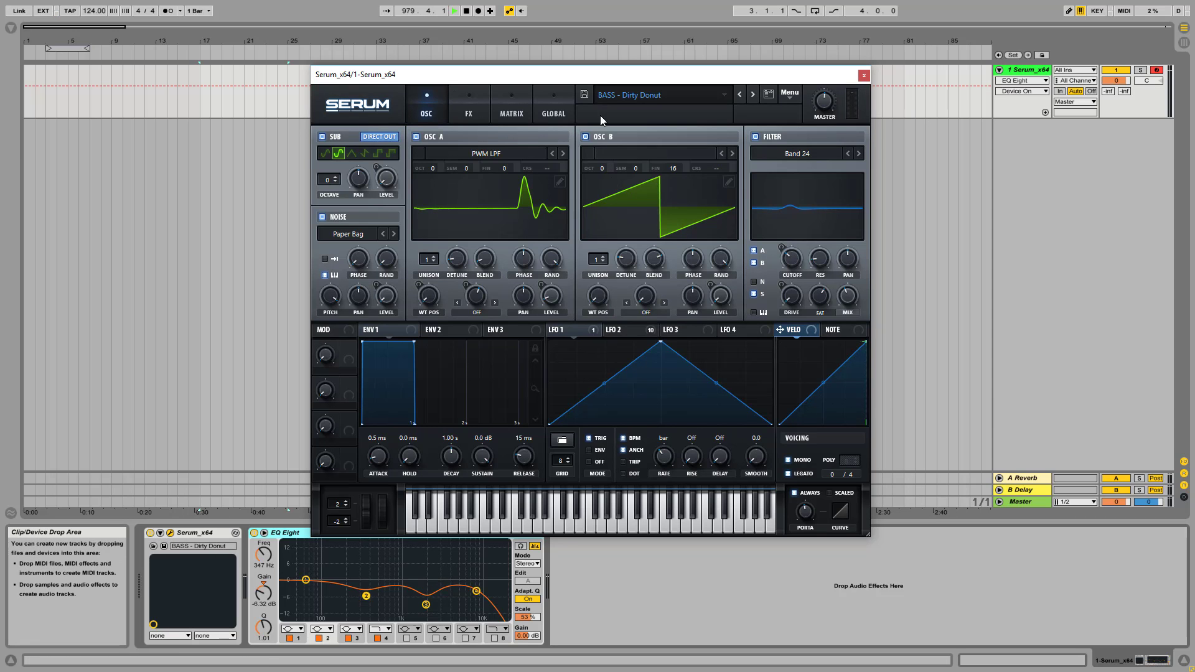
left_click_drag(607, 79, 583, 67)
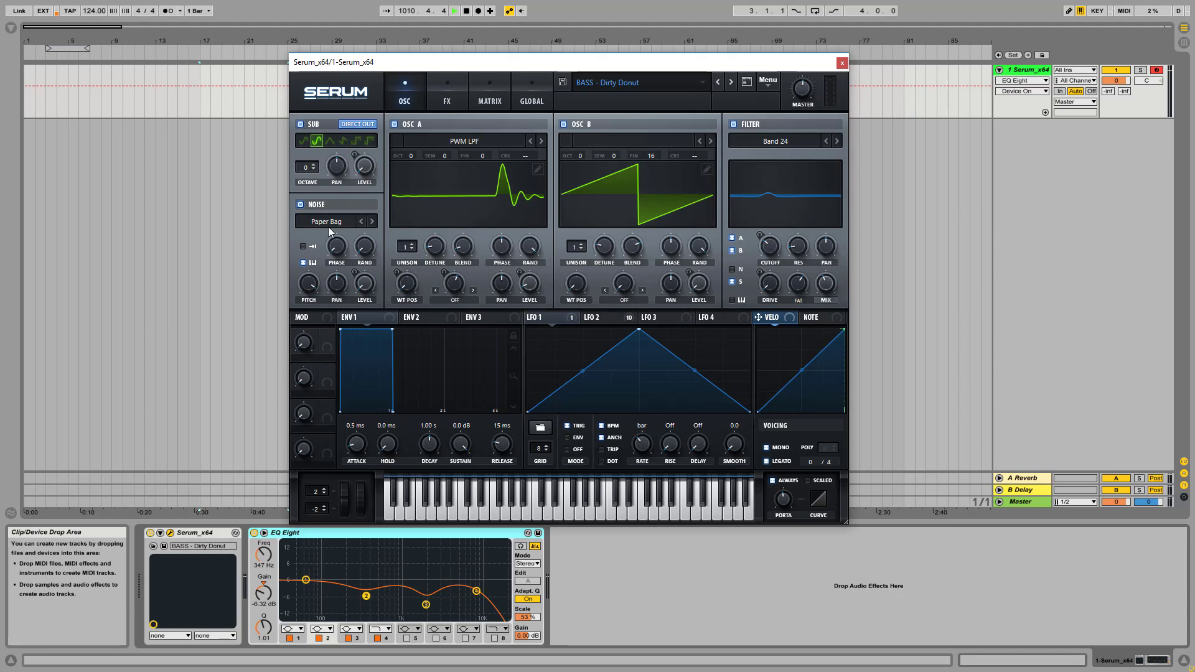
Isolate the noise oscillator by switching off Osc A, Osc B, Sub and the filter, and test its level higher and lower
left_click(395, 124)
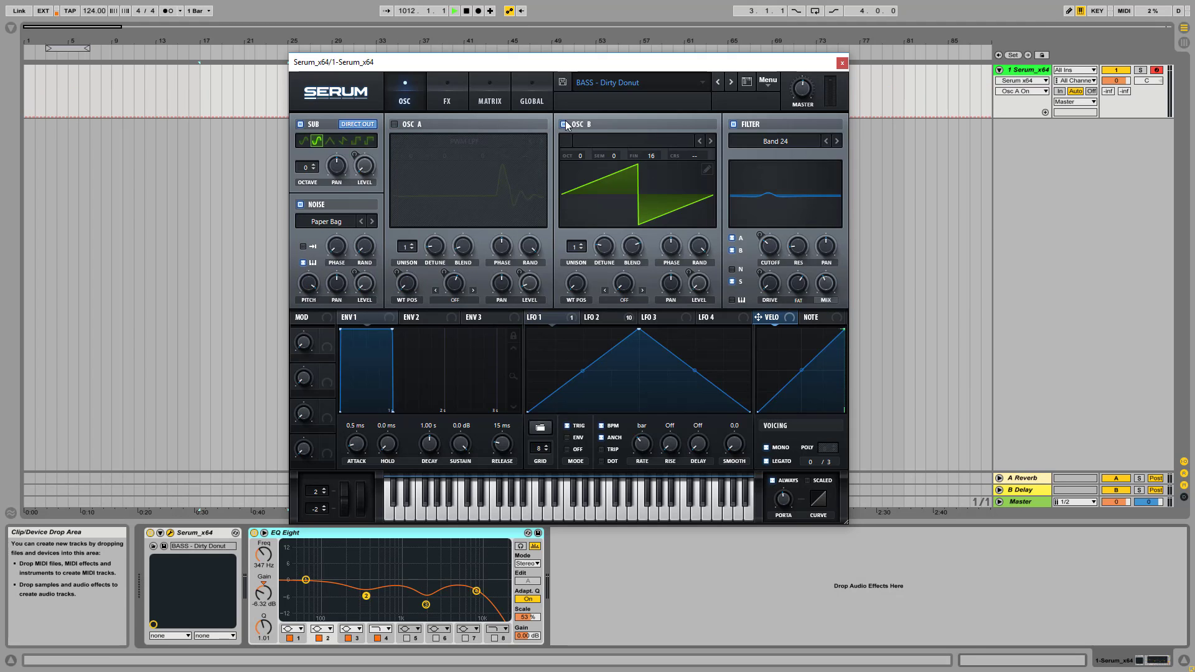
left_click(564, 124)
left_click(299, 125)
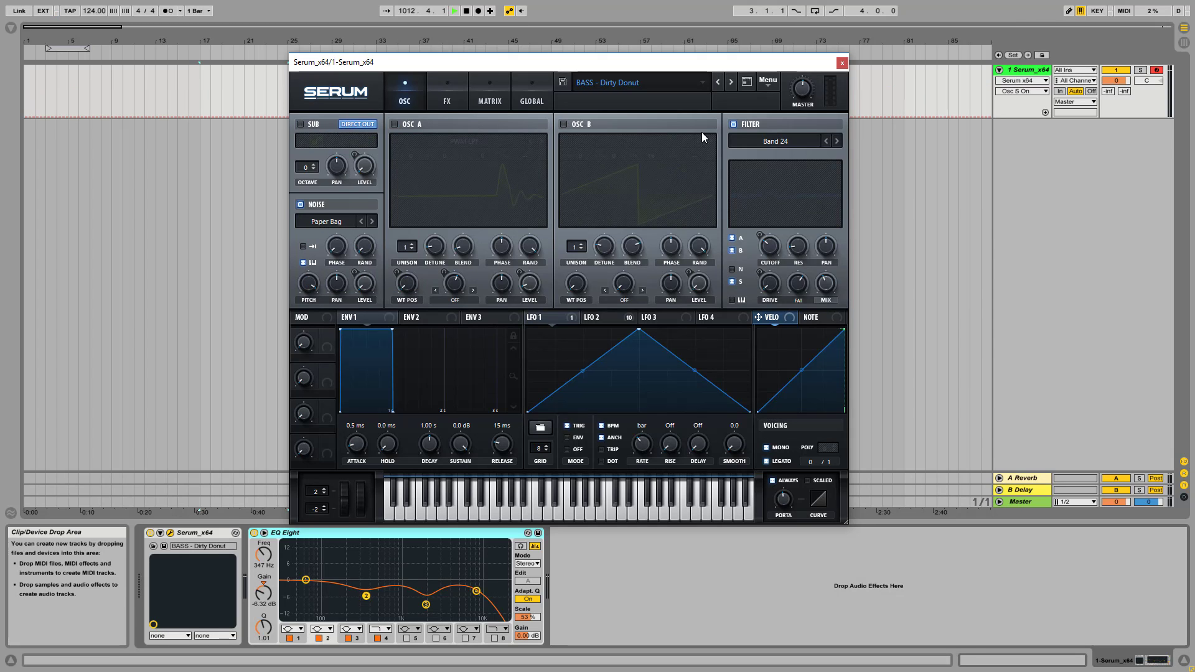
left_click(734, 125)
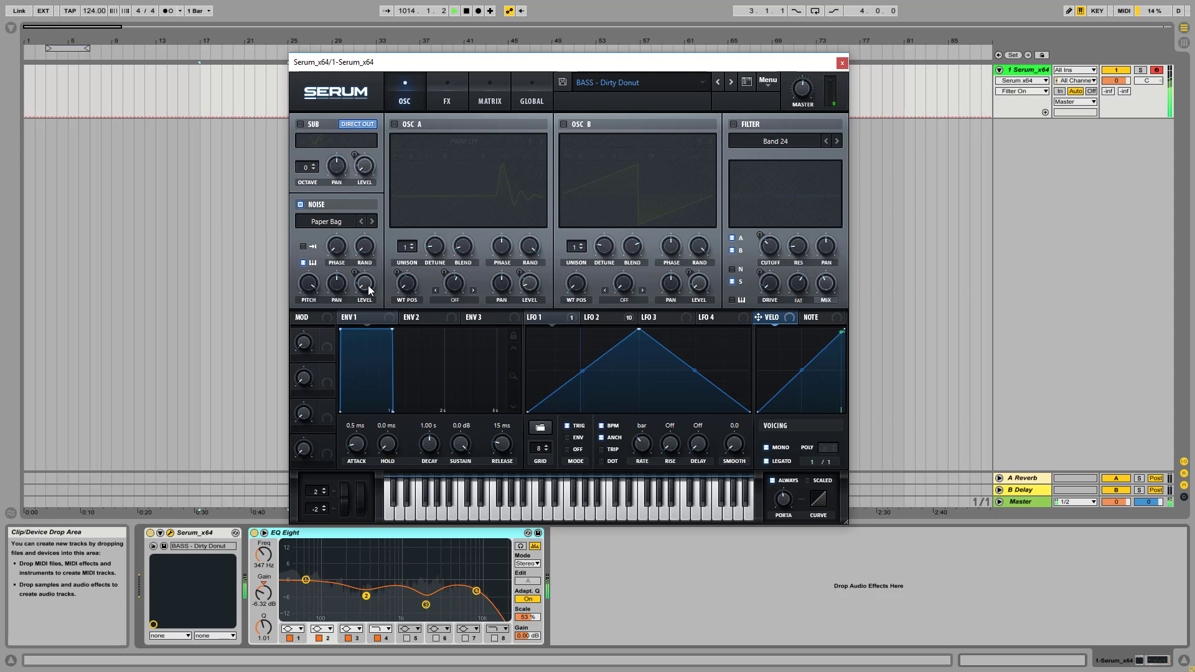
left_click_drag(367, 285, 377, 221)
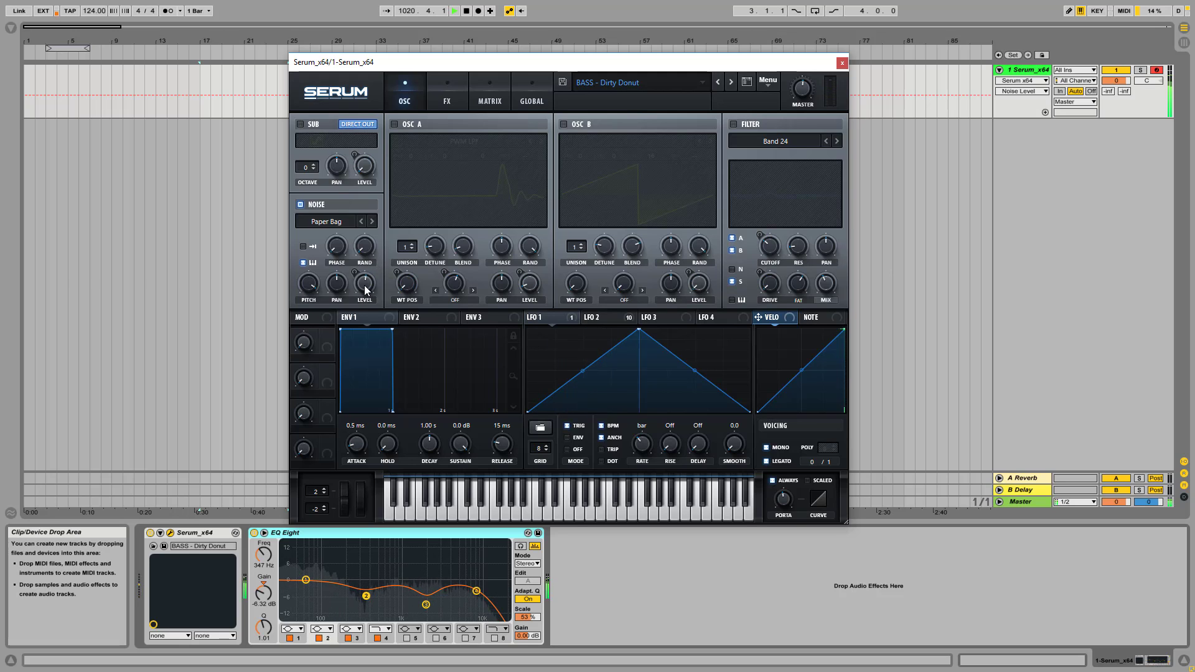
left_click_drag(364, 285, 357, 363)
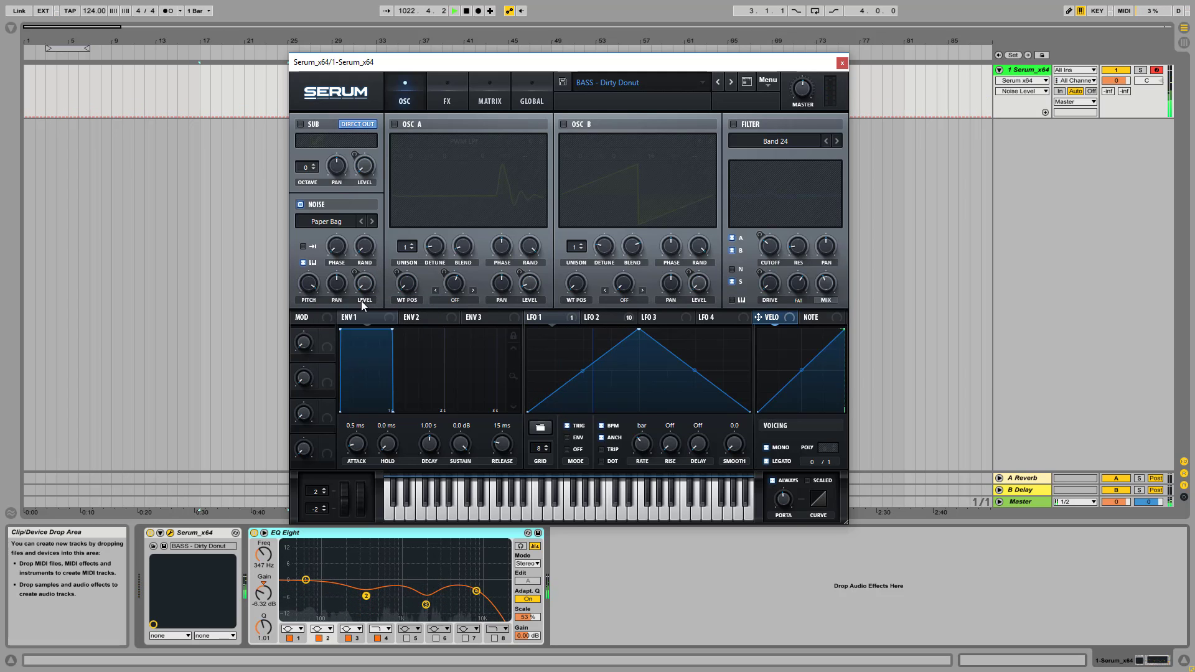
Switch Osc A, Osc B and the filter back on, comparing the sound with the noise oscillator off and on again
left_click(394, 124)
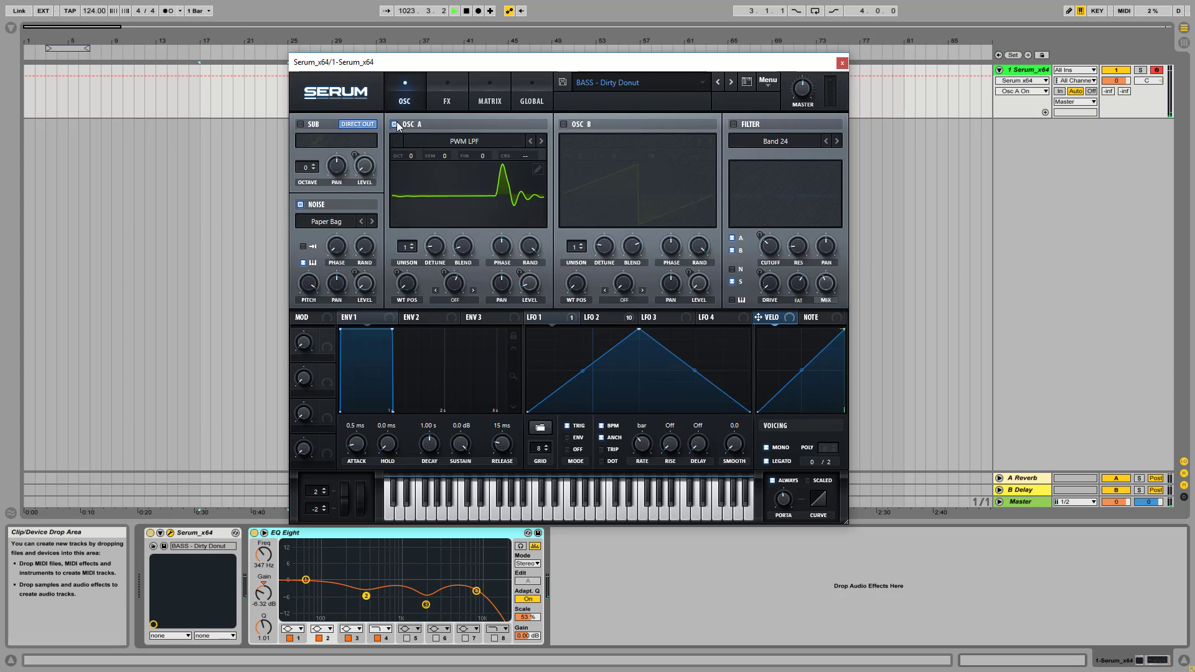
left_click(563, 124)
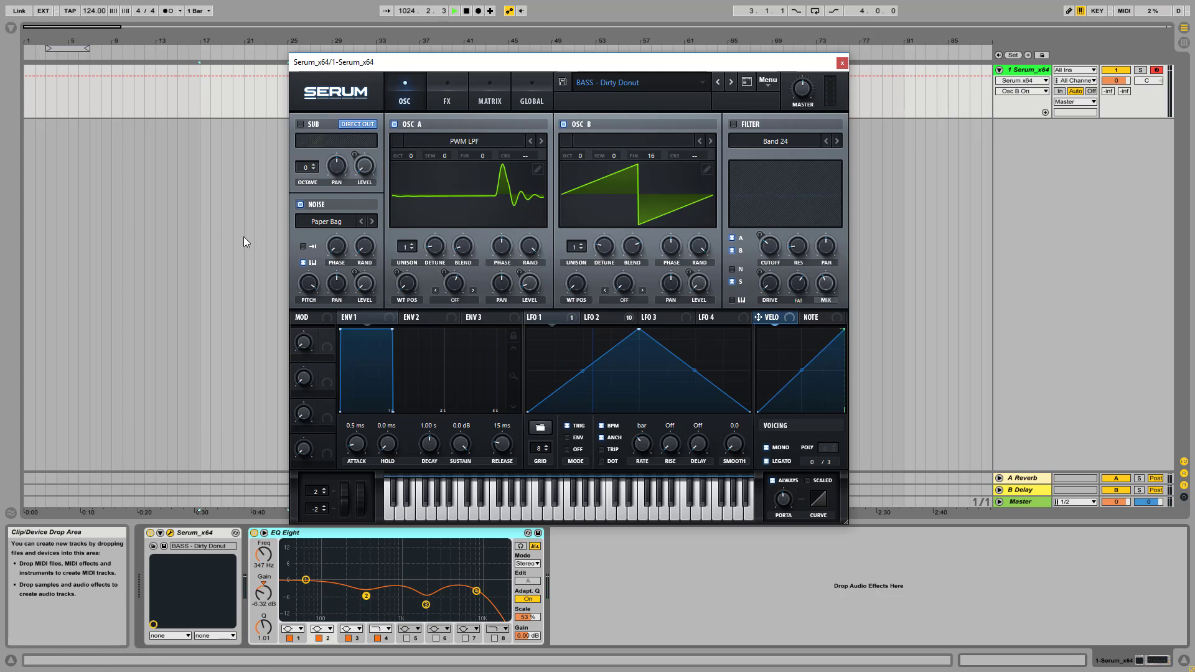
left_click(300, 205)
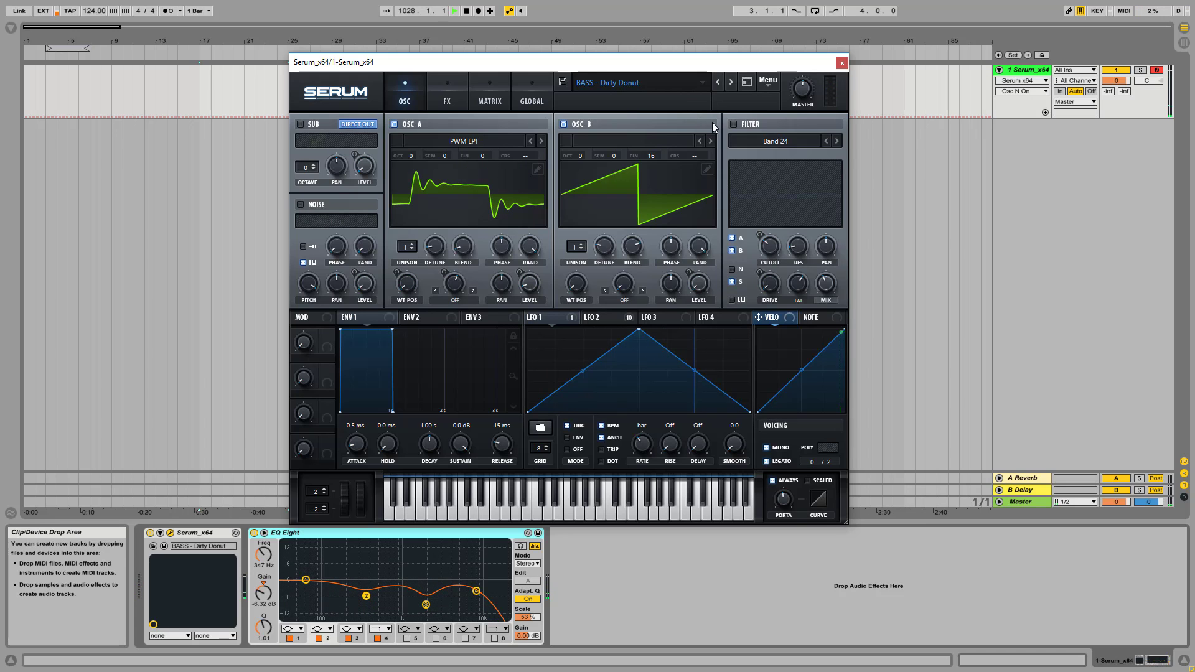
left_click(734, 127)
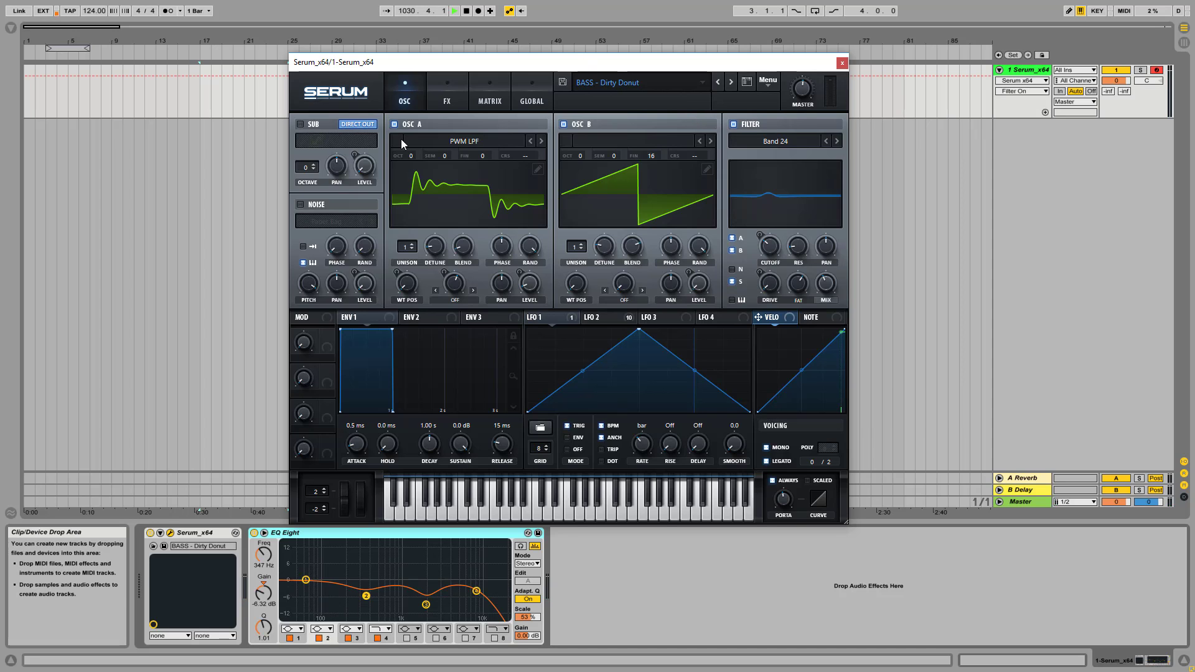
left_click(301, 204)
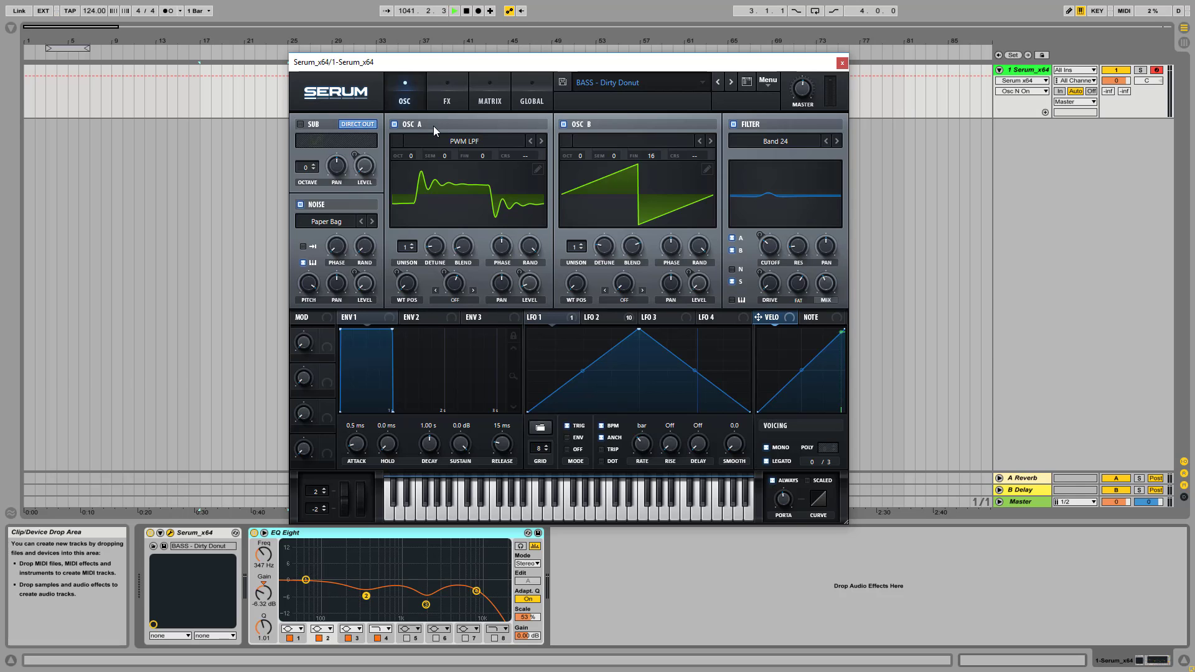
Show Osc A's wavetable in 3D and display the LFO 2 shape
left_click(464, 196)
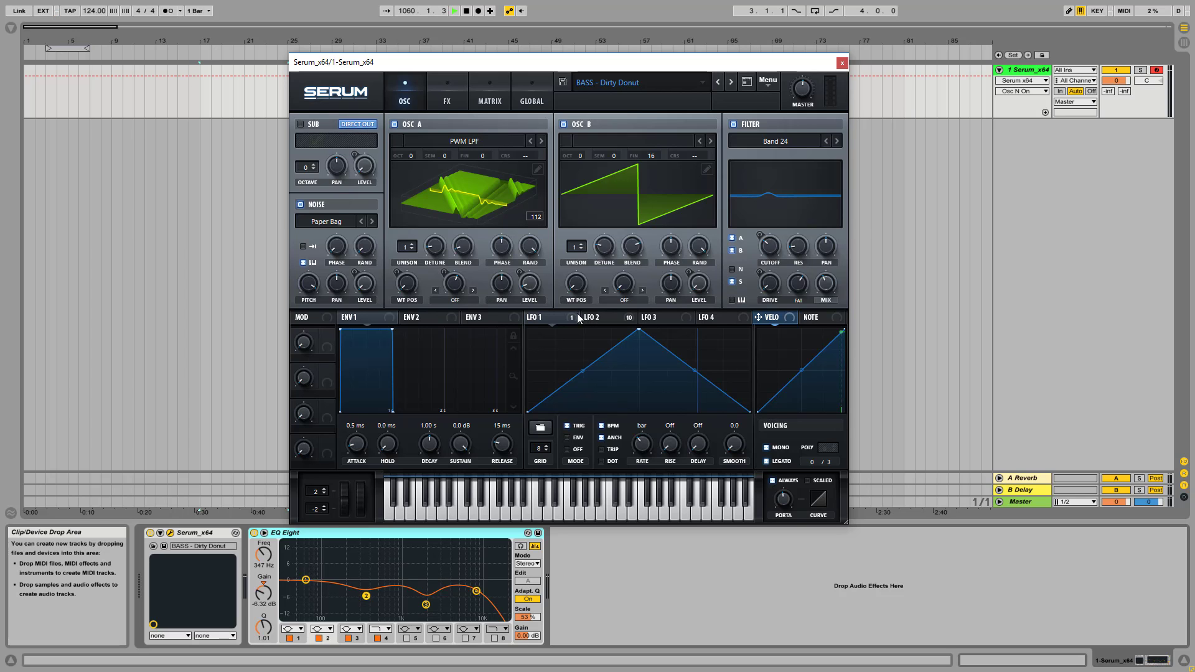
left_click(602, 319)
left_click(545, 316)
left_click(603, 318)
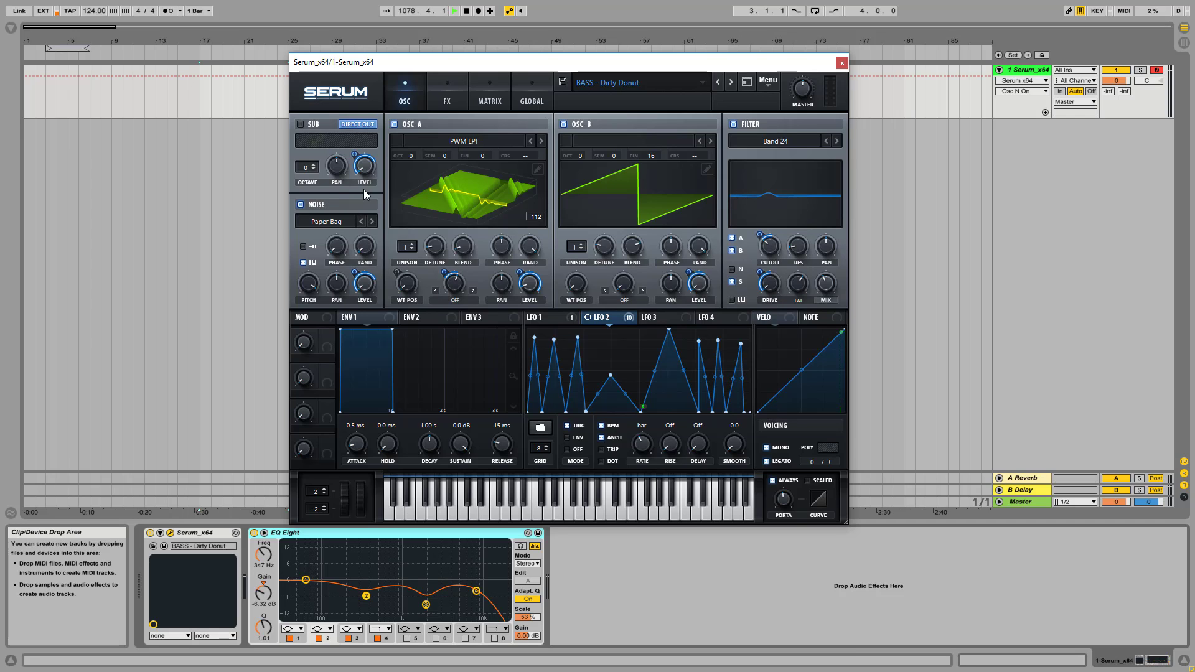
Look through the whole effects chain of the patch
left_click(448, 78)
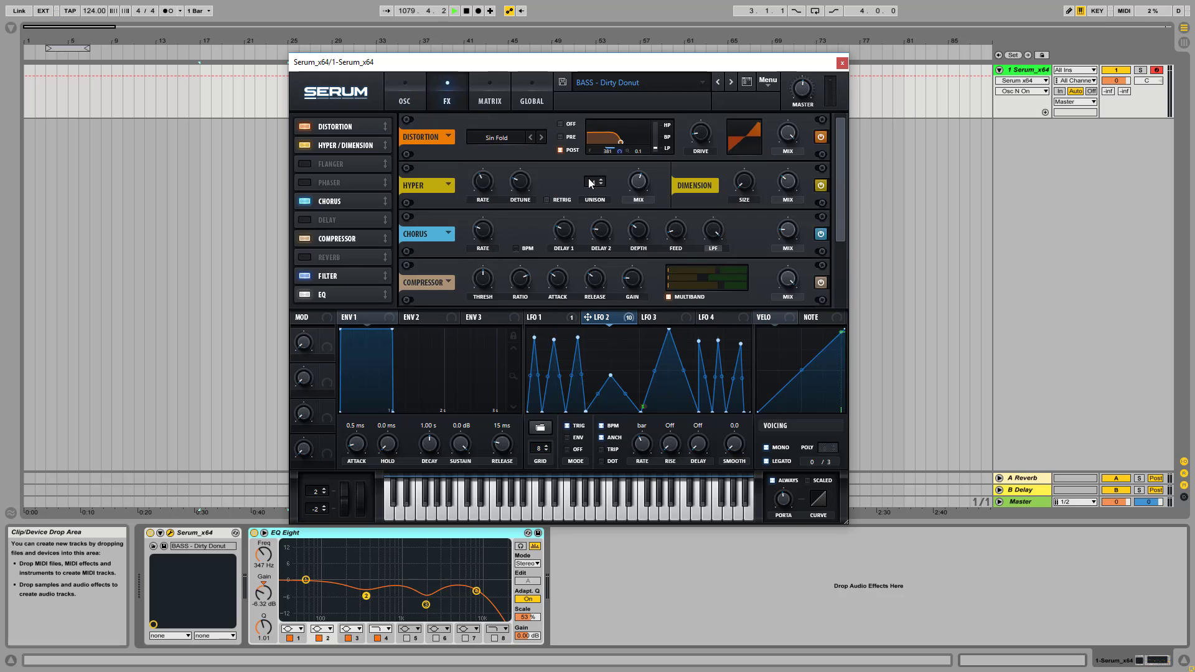
left_click_drag(839, 148, 856, 211)
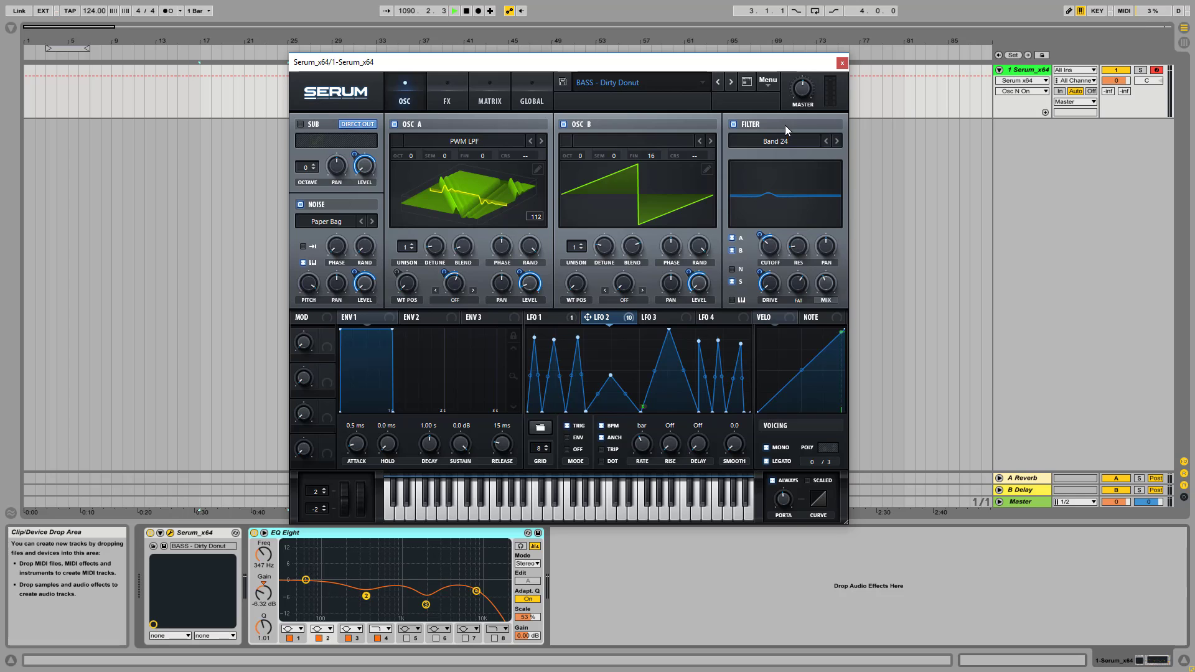
Raise the filter mix for comparison and bring it back down to 32%
left_click_drag(826, 283, 827, 224)
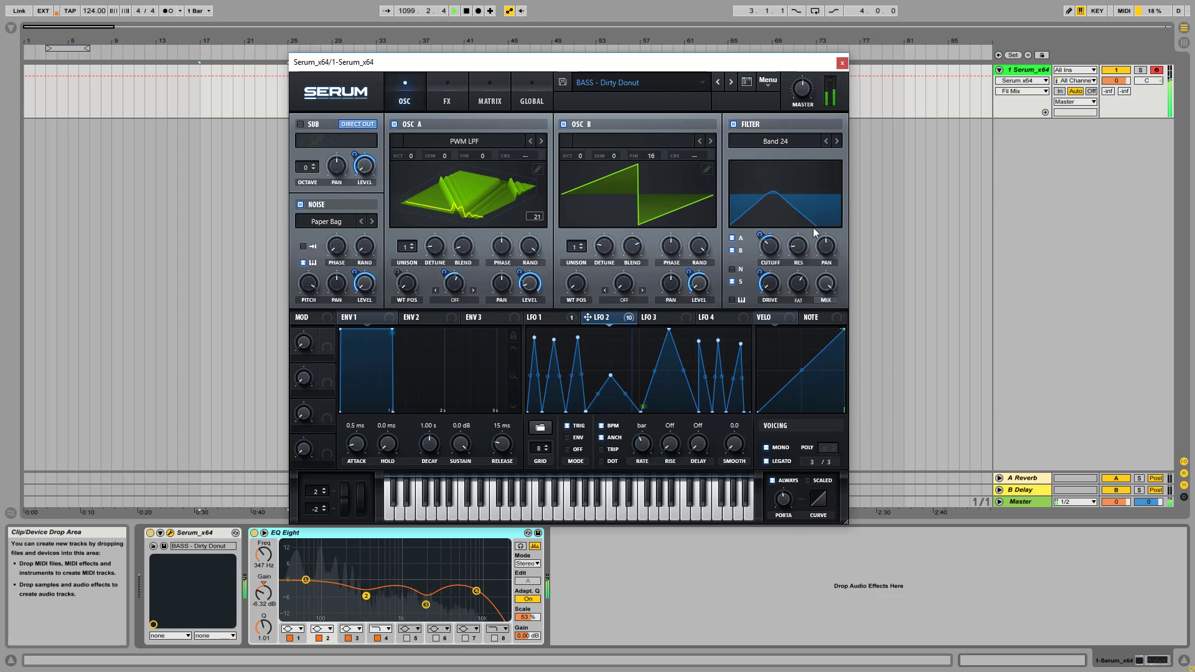
mouse_move(825, 296)
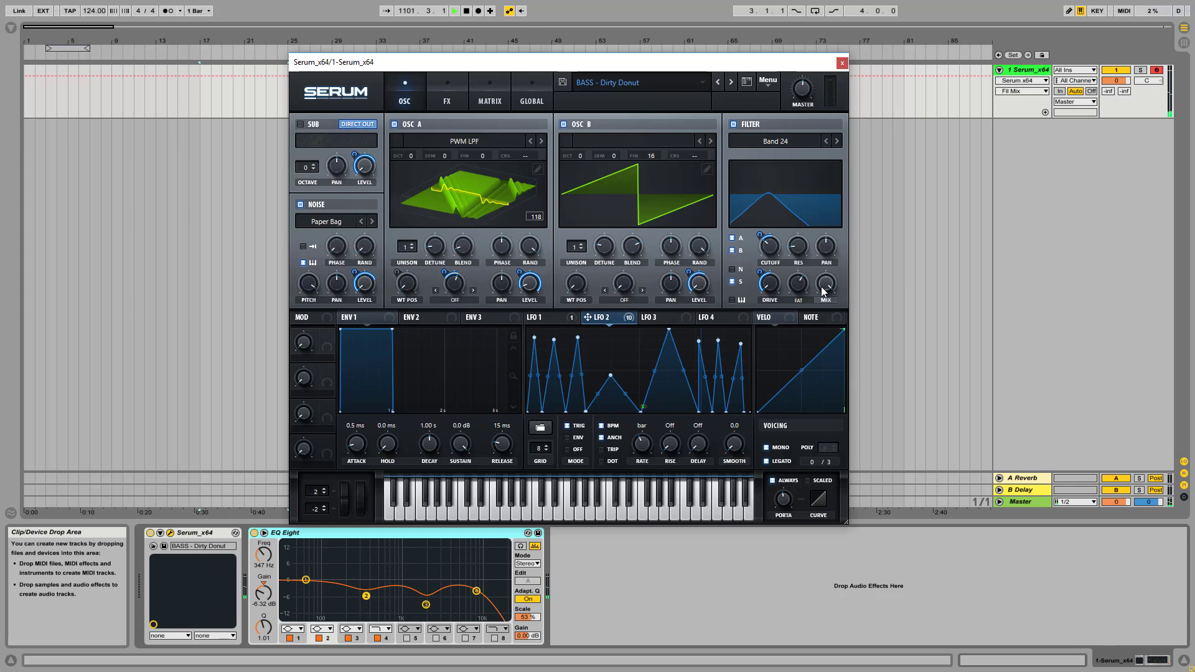
left_click_drag(821, 286, 830, 377)
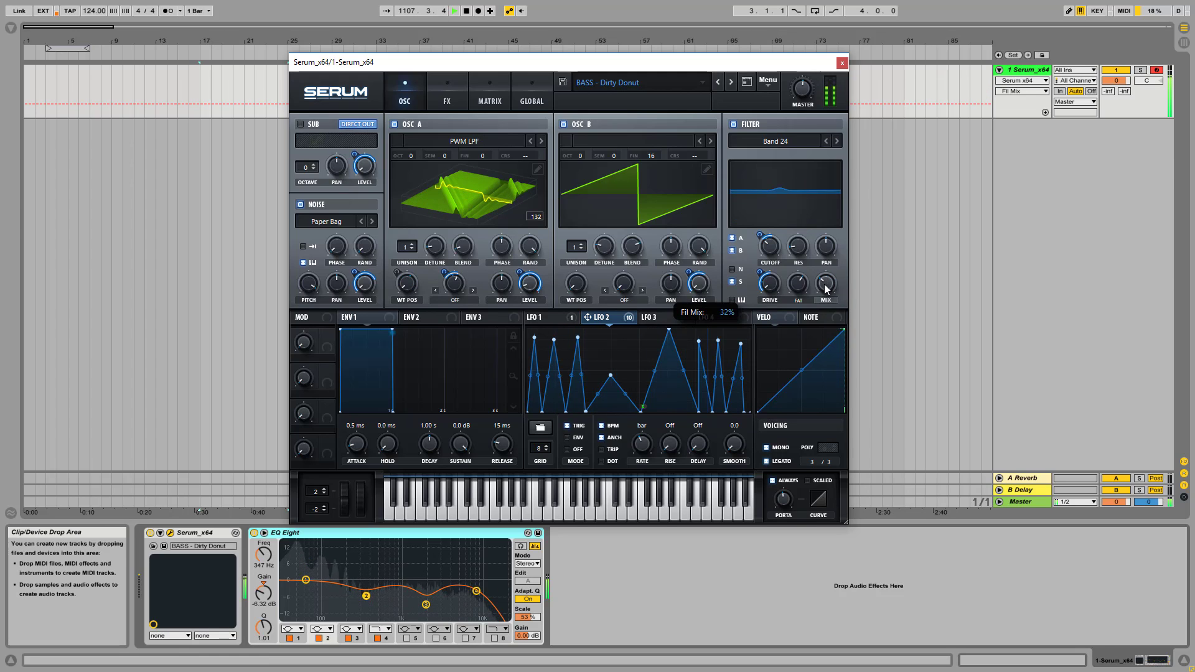
View the filter type categories offered for the main filter and close the list
left_click(777, 143)
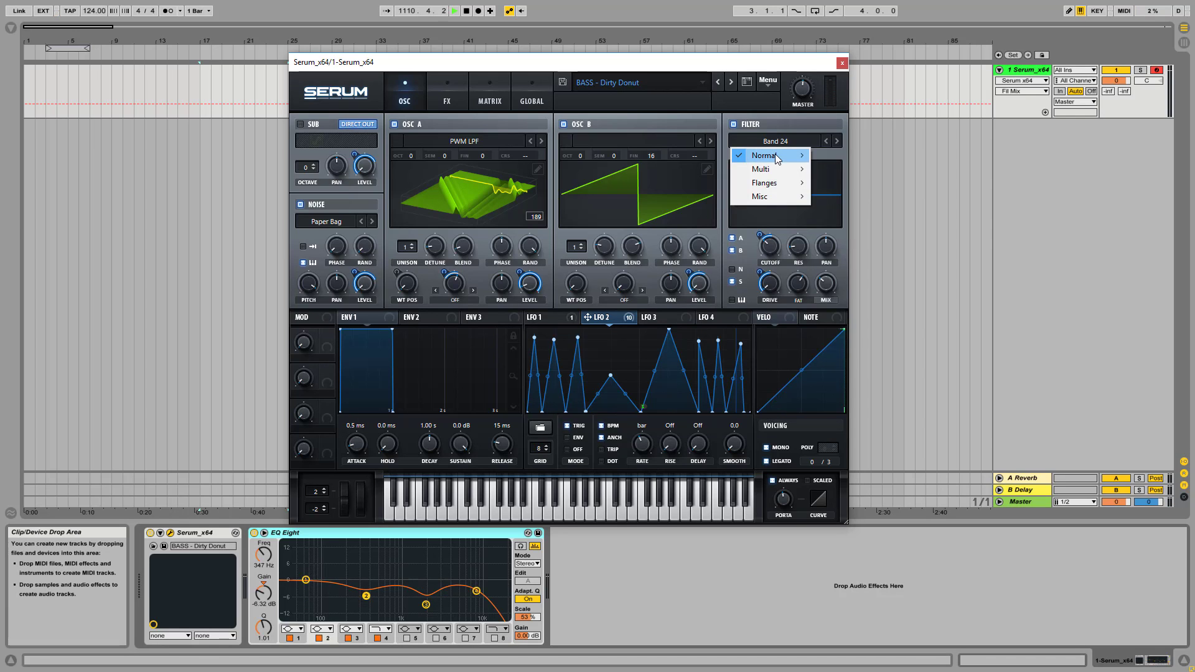
mouse_move(775, 154)
left_click(765, 70)
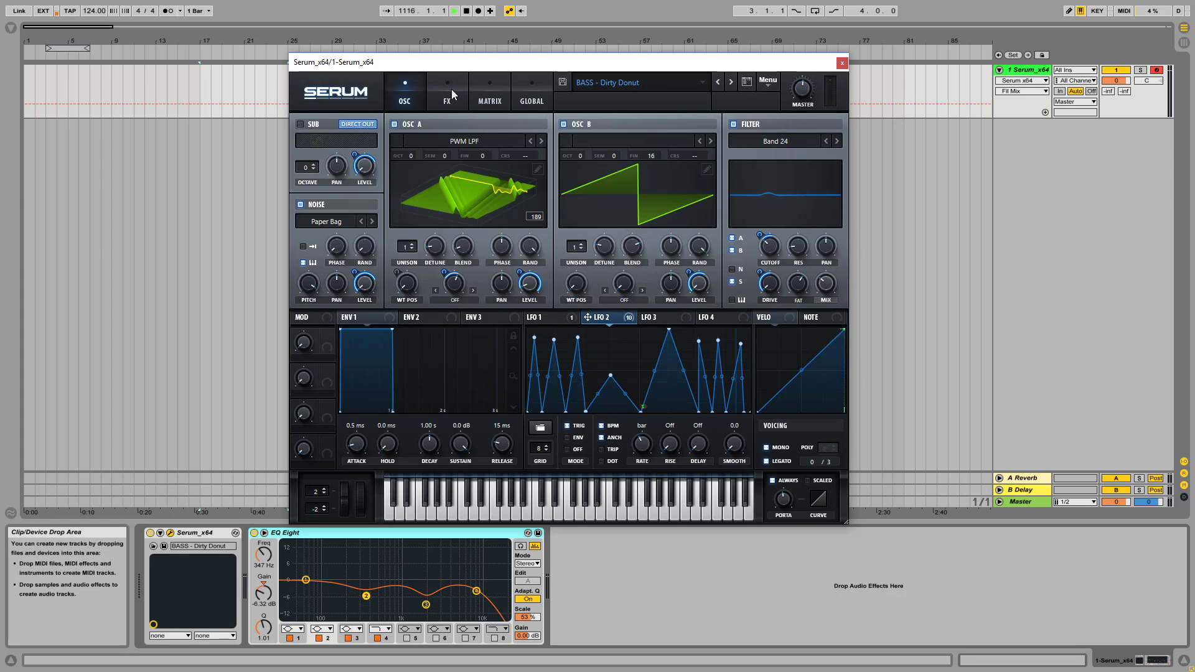
Compare the patch with the distortion effect's filter set to Off, and set it back to Post
left_click(448, 92)
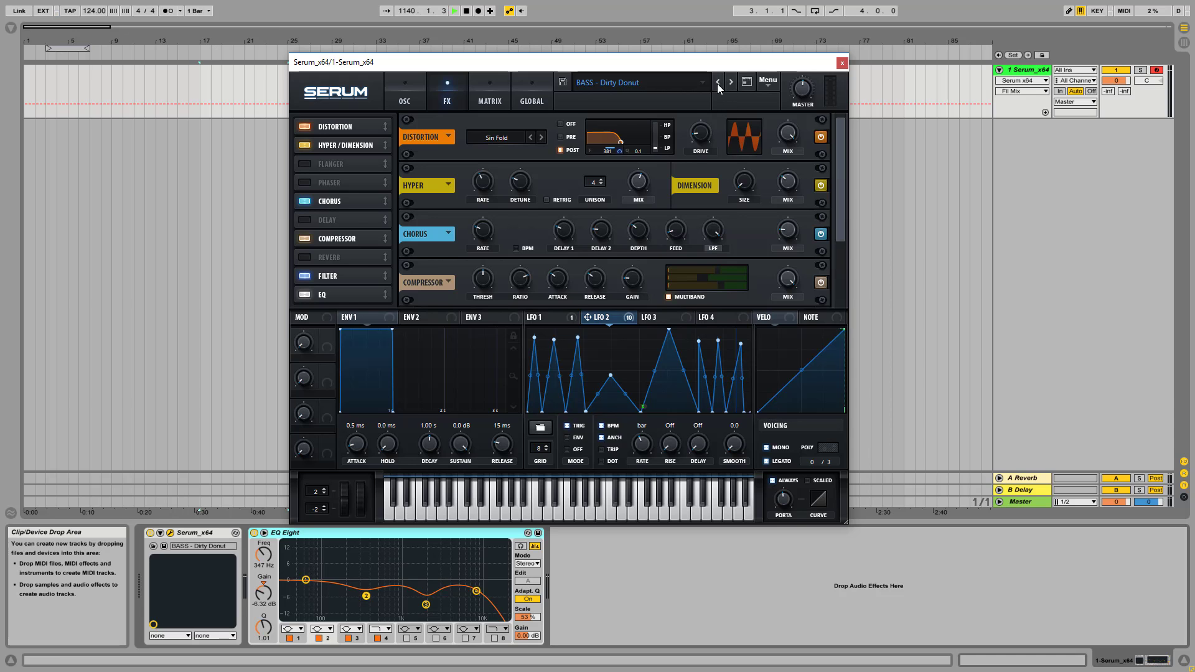
left_click(562, 124)
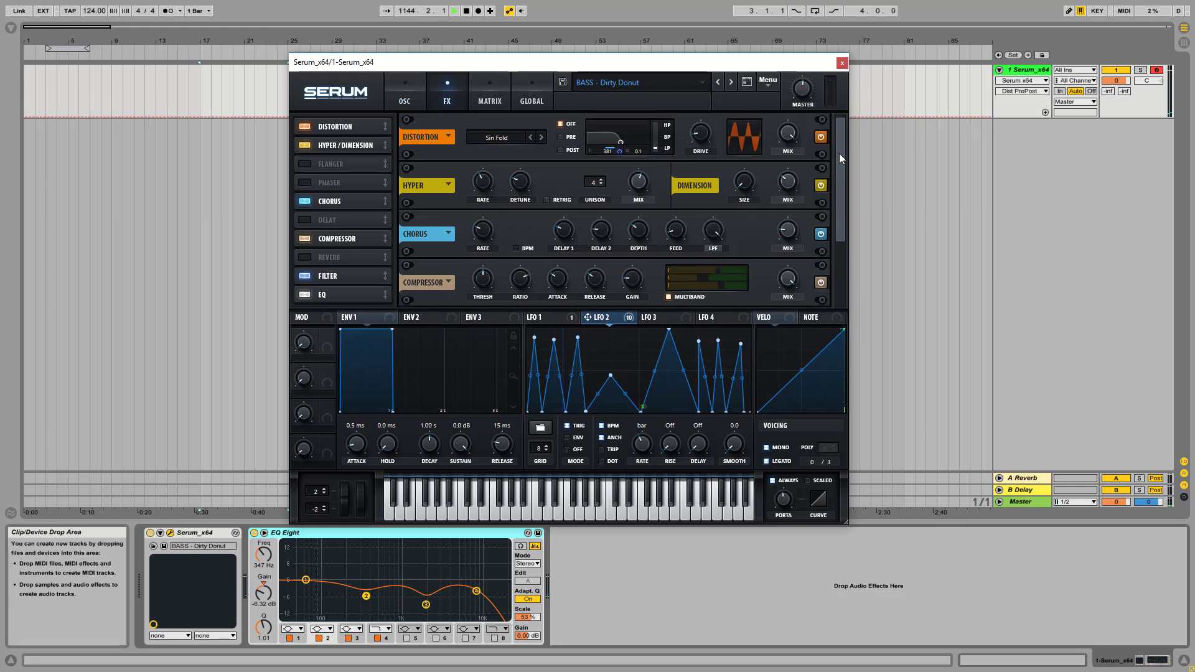
left_click_drag(839, 154, 836, 264)
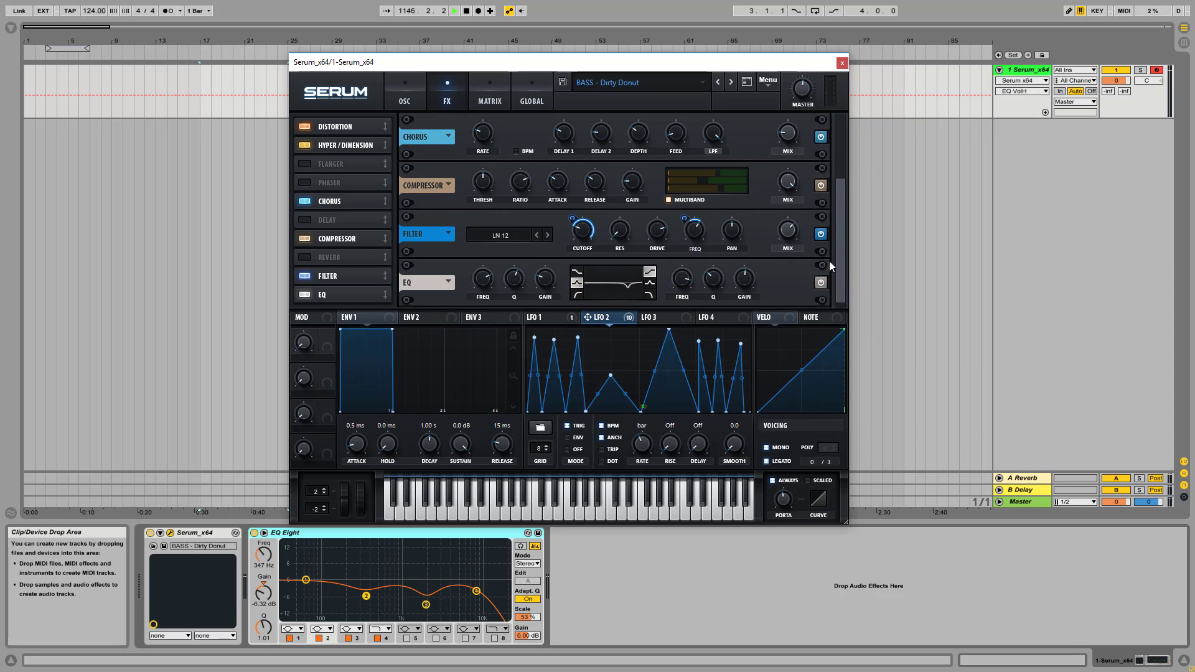
scroll(831, 158, "up", 1)
scroll(831, 158, "up", 5)
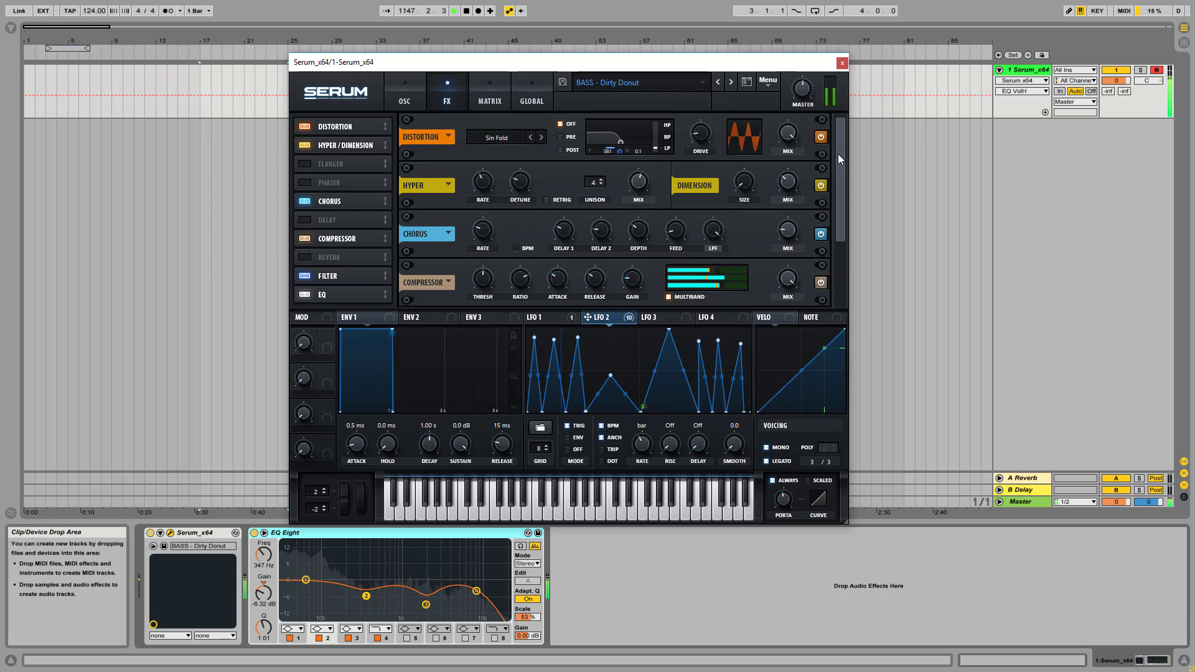
left_click_drag(838, 160, 723, 166)
left_click_drag(839, 192, 850, 110)
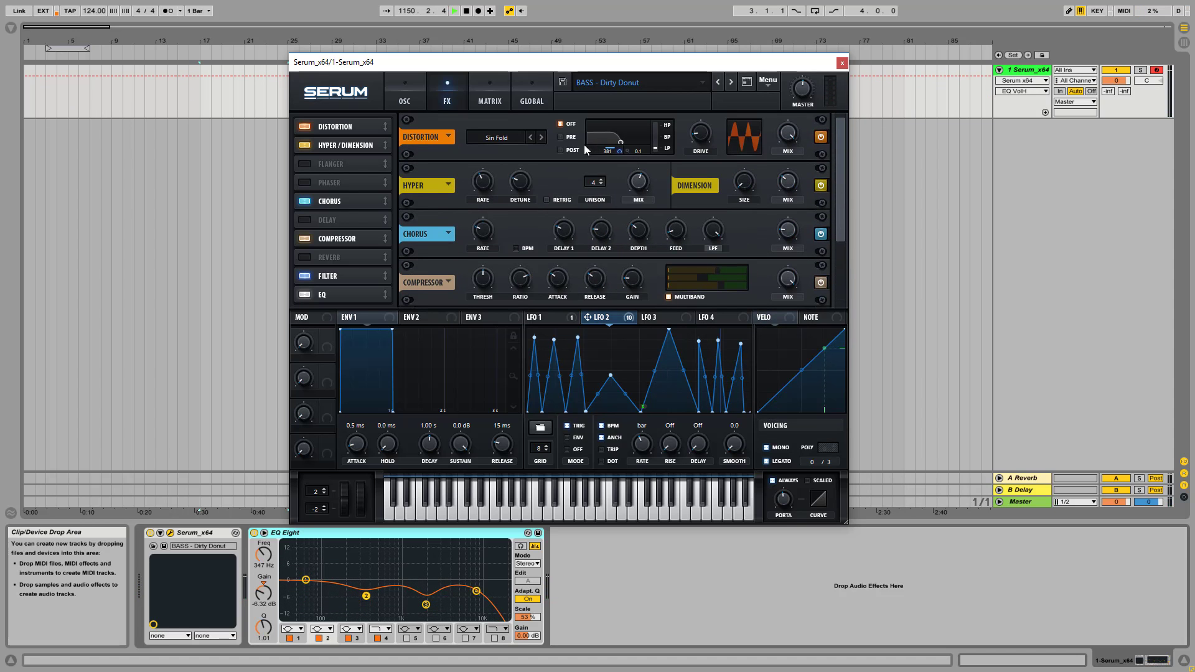
left_click(560, 150)
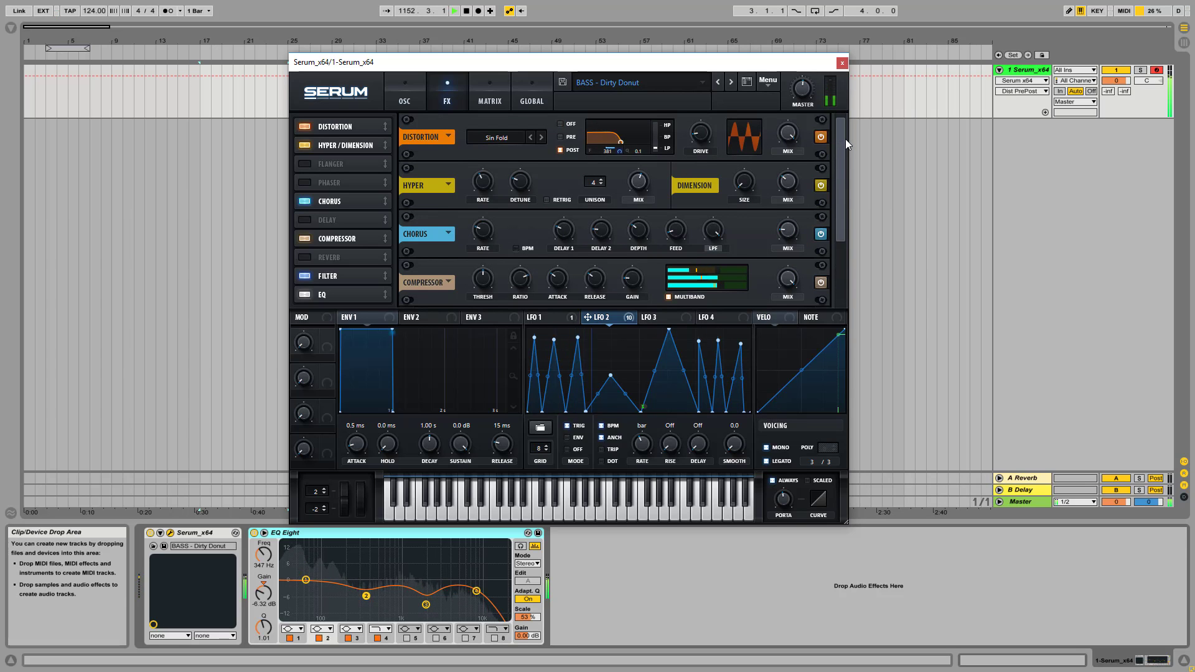
scroll(845, 136, "down", 1)
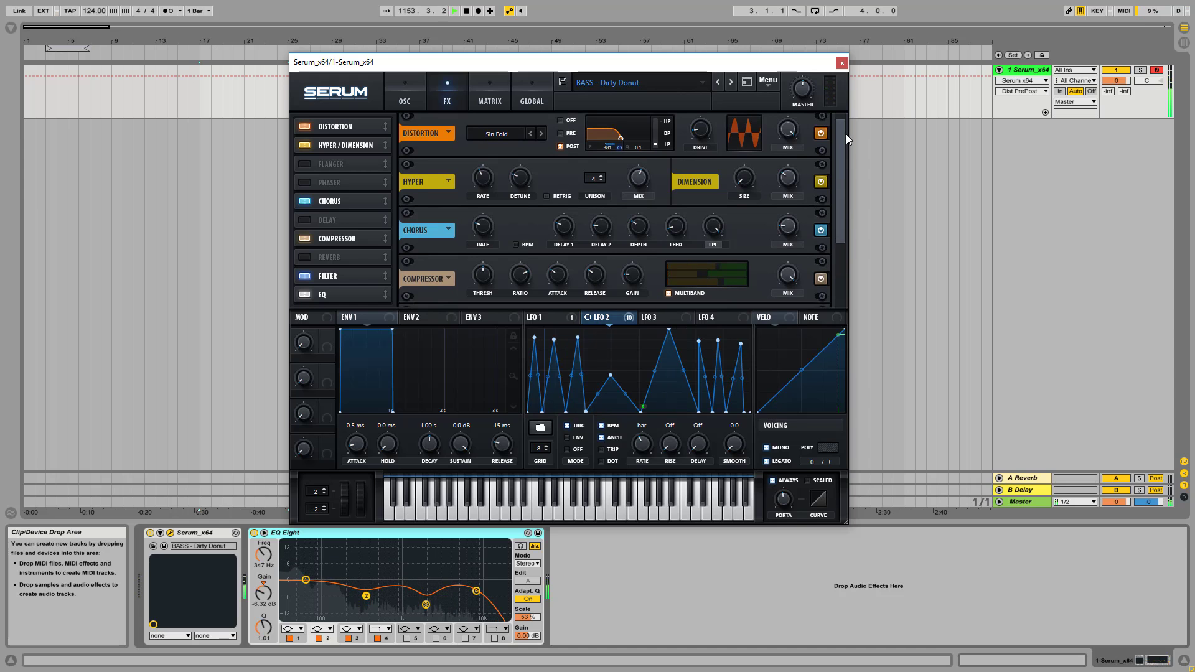
left_click(404, 93)
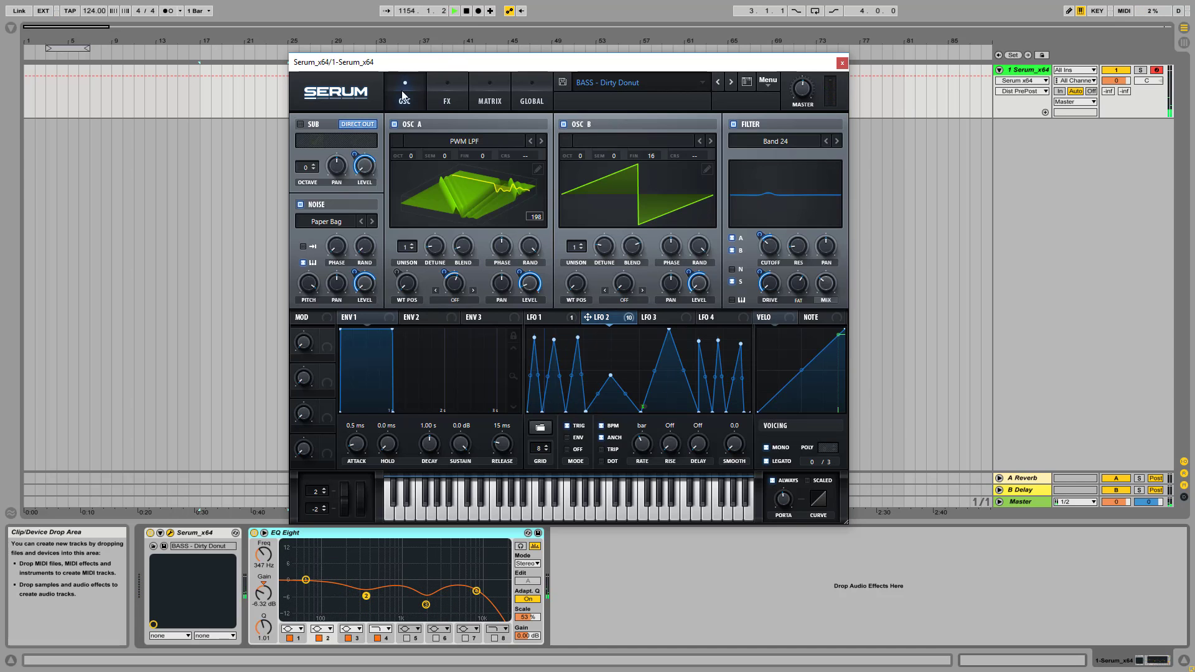
left_click(450, 92)
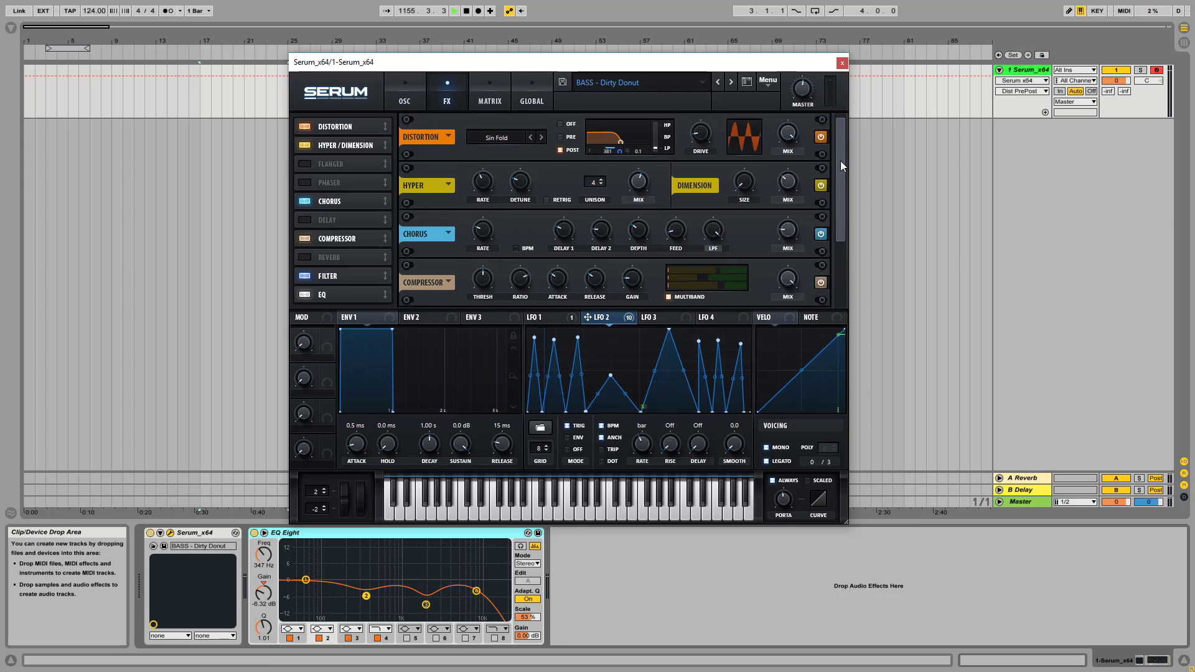
left_click(406, 93)
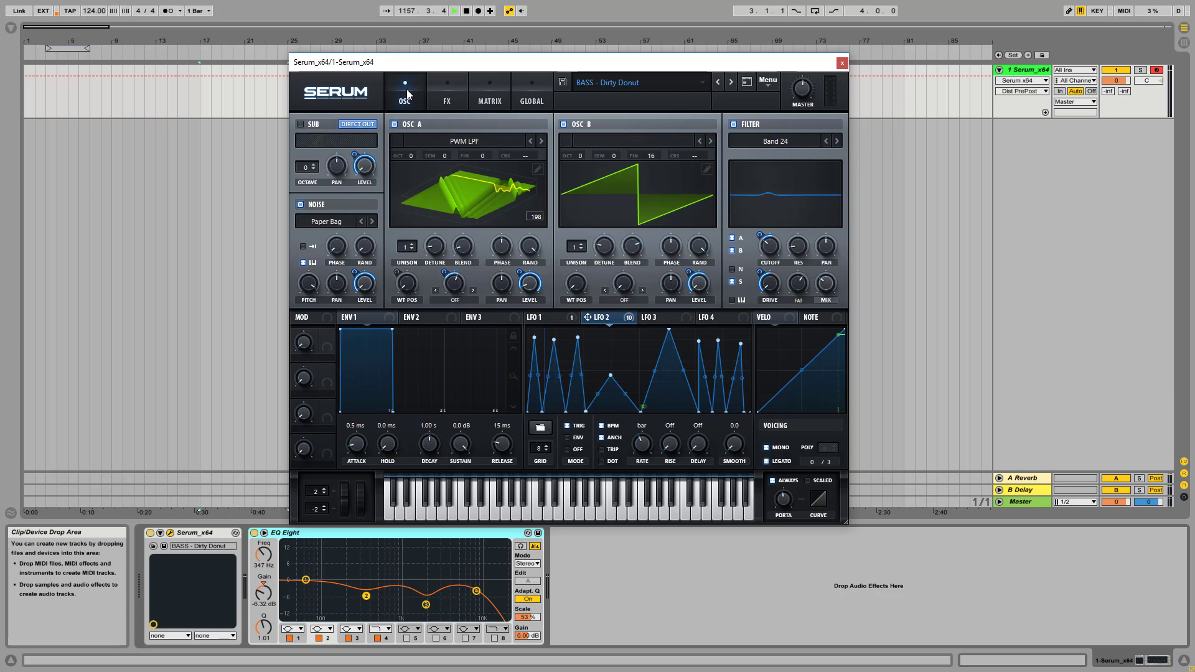
left_click(447, 90)
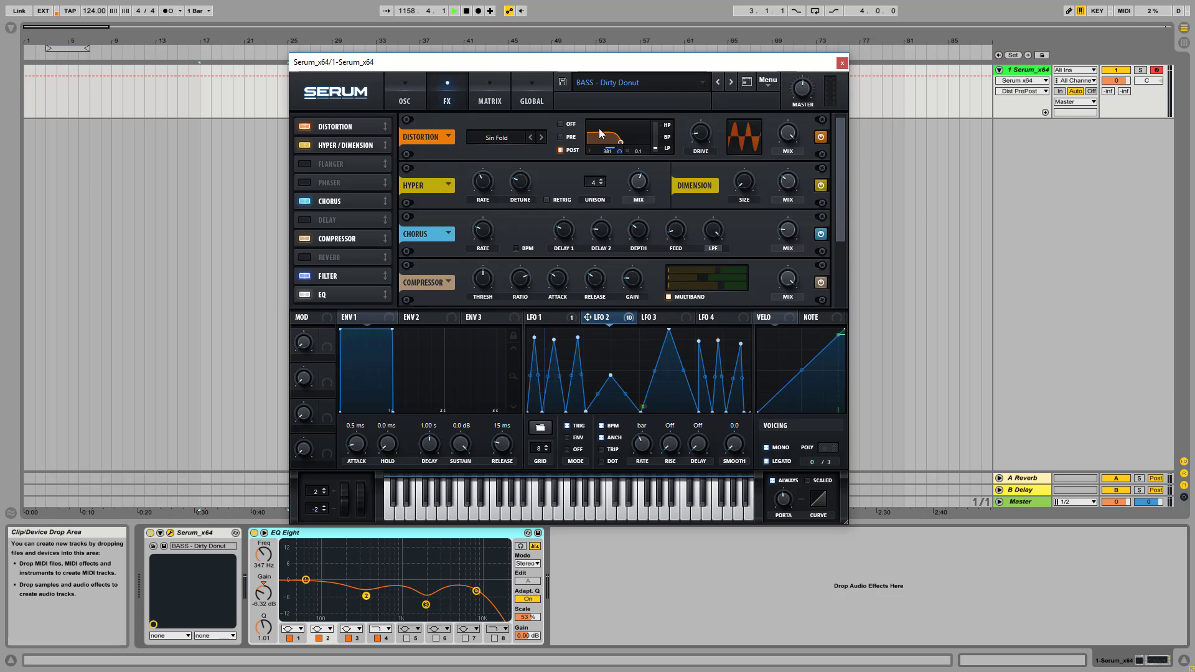
Bypass the Hyper/Dimension effect in the effects chain
scroll(838, 185, "down", 1)
left_click_drag(838, 185, 838, 187)
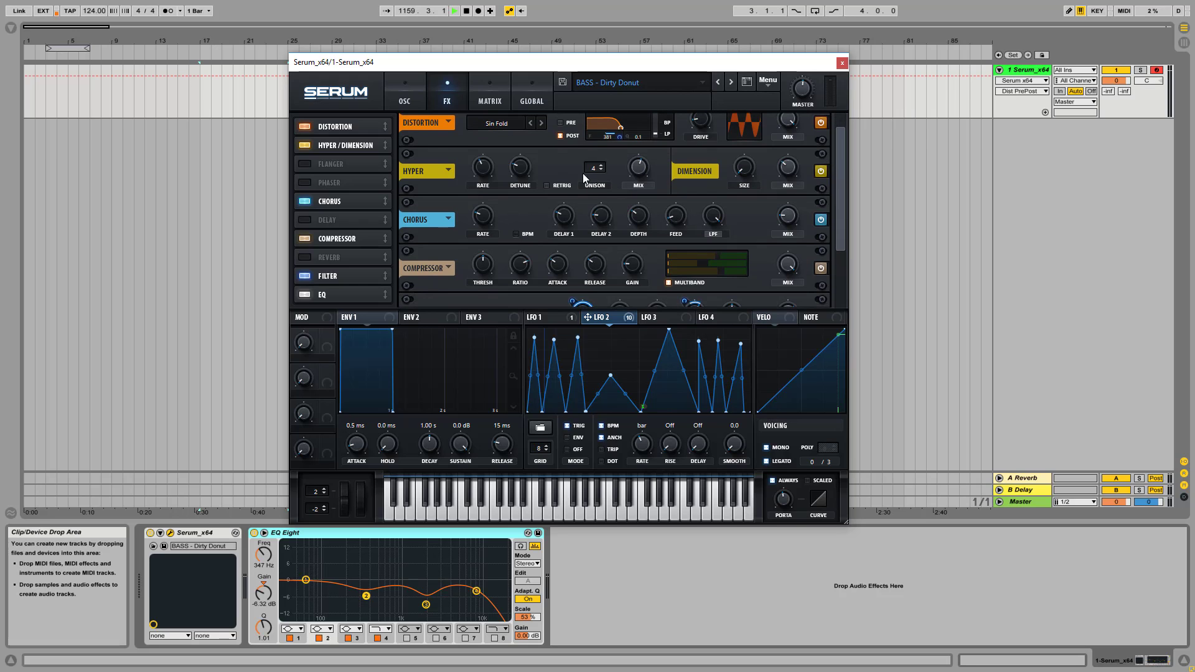
left_click(819, 173)
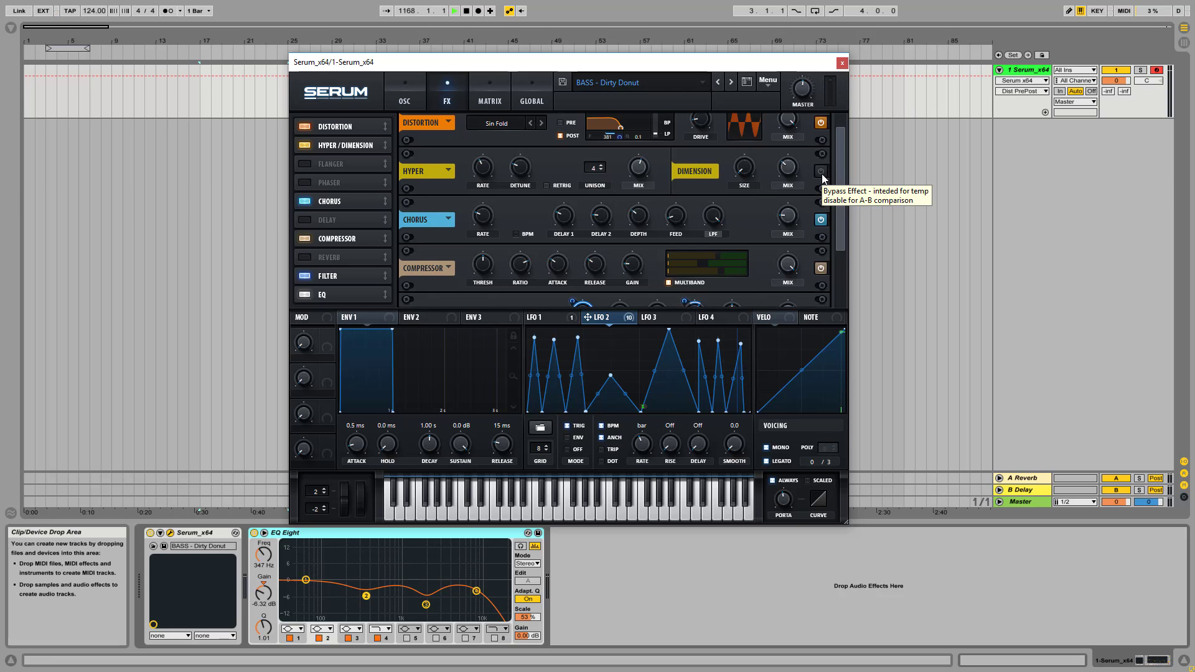
Compare the patch with the Hyper/Dimension effect on and bypassed, leaving the effect switched on
left_click(821, 172)
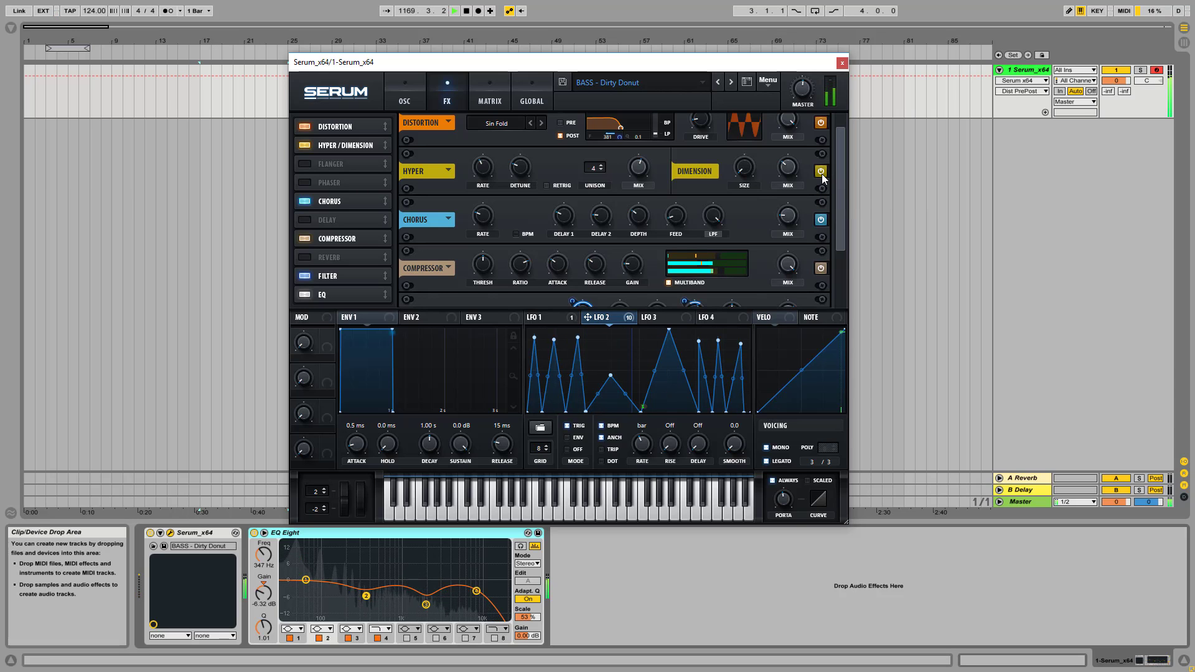
left_click(821, 172)
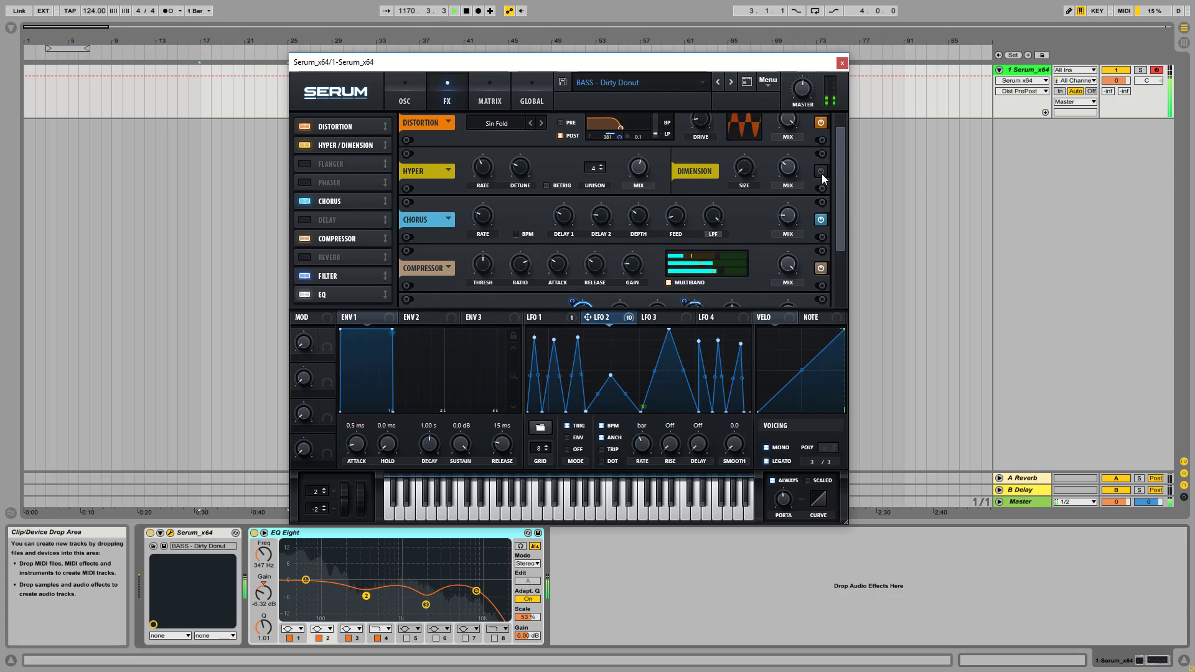
left_click(822, 173)
Compare the patch with the Chorus effect bypassed and enabled, and raise its mix temporarily before restoring it
left_click_drag(843, 170, 844, 200)
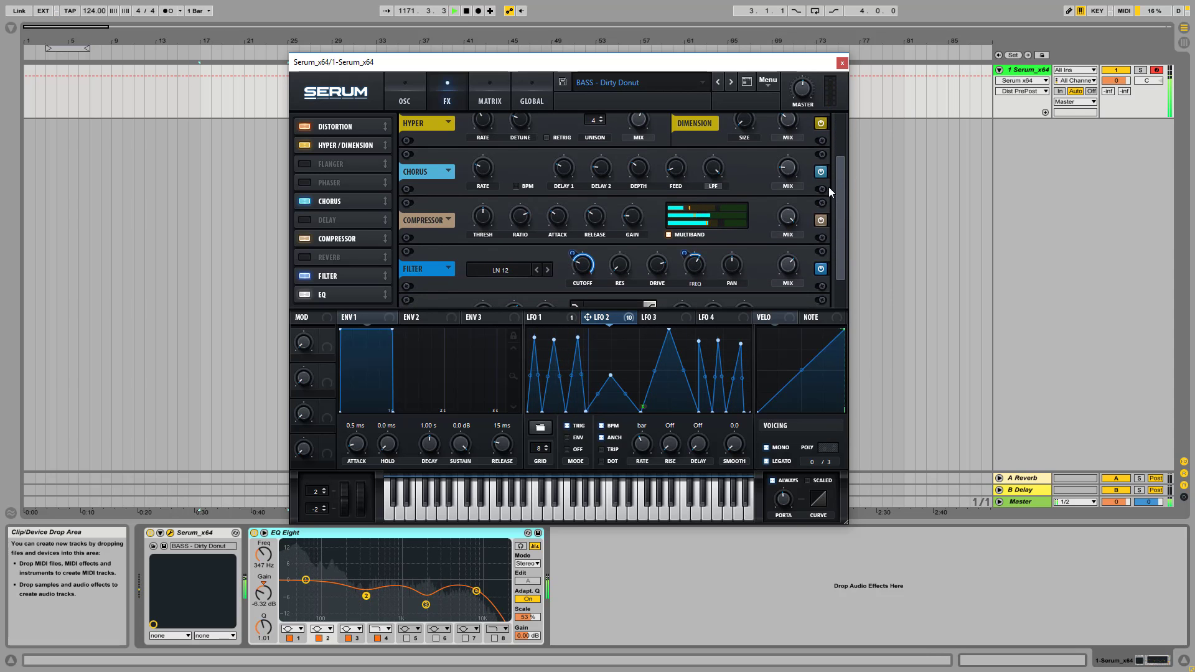
left_click(821, 172)
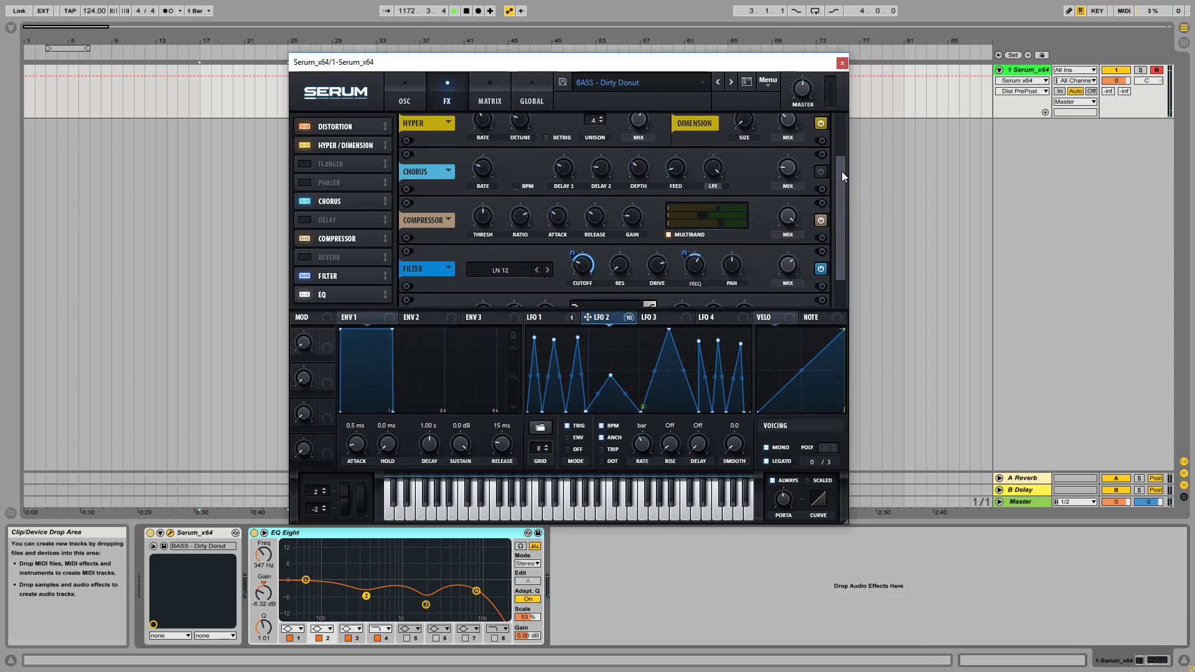
left_click(822, 172)
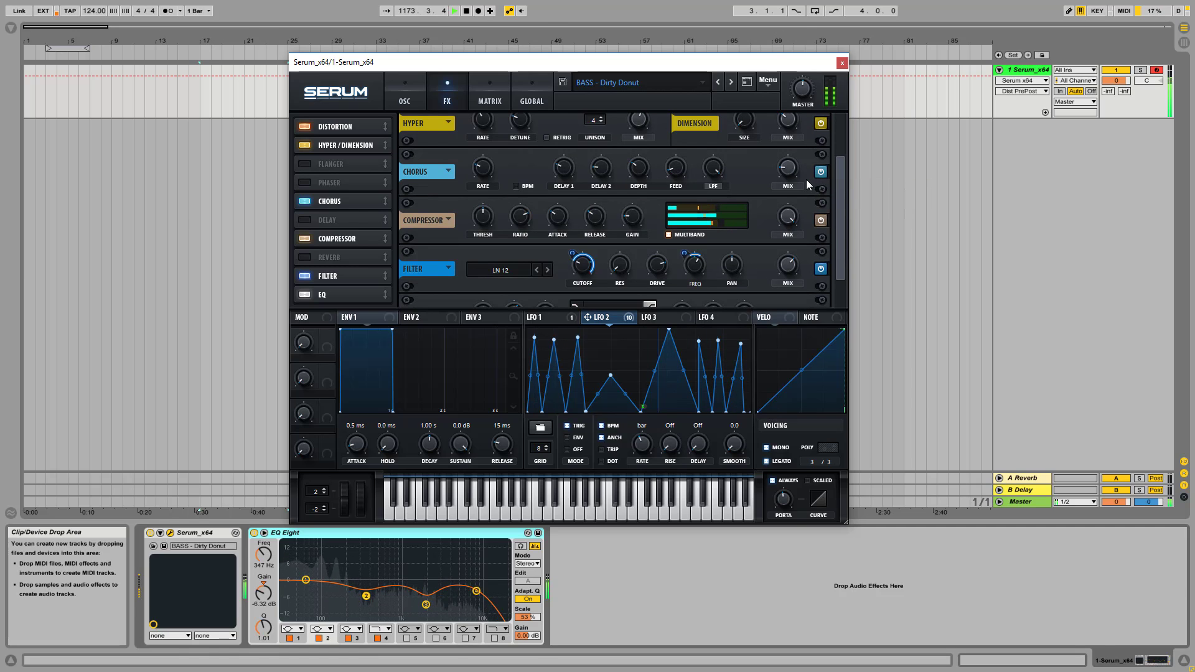
left_click_drag(789, 169, 805, 24)
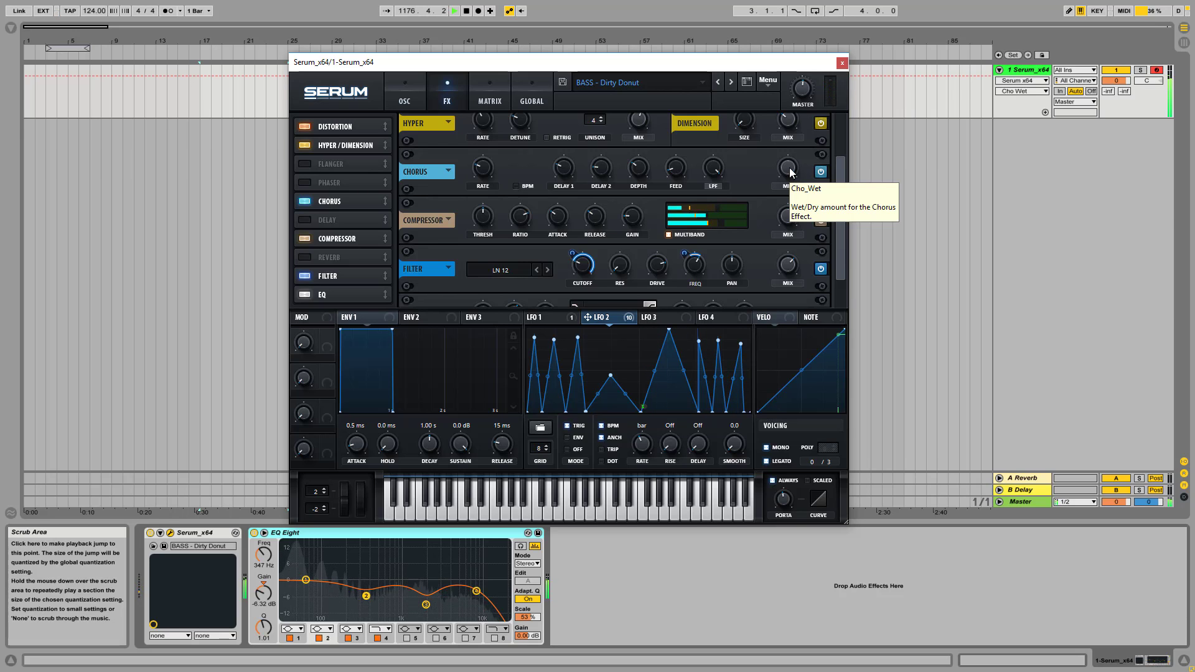
left_click_drag(790, 178, 845, 204)
Examine the multiband compressor, and compare the patch with the filter effect bypassed and switched back on
scroll(840, 201, "down", 2)
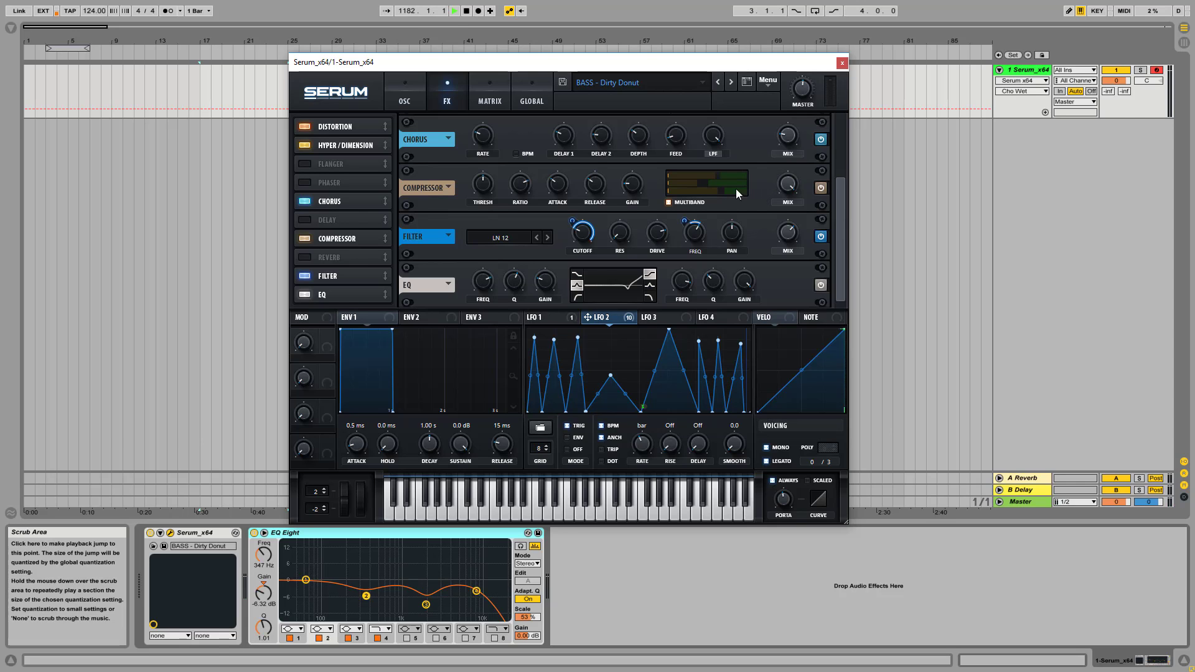
mouse_move(724, 194)
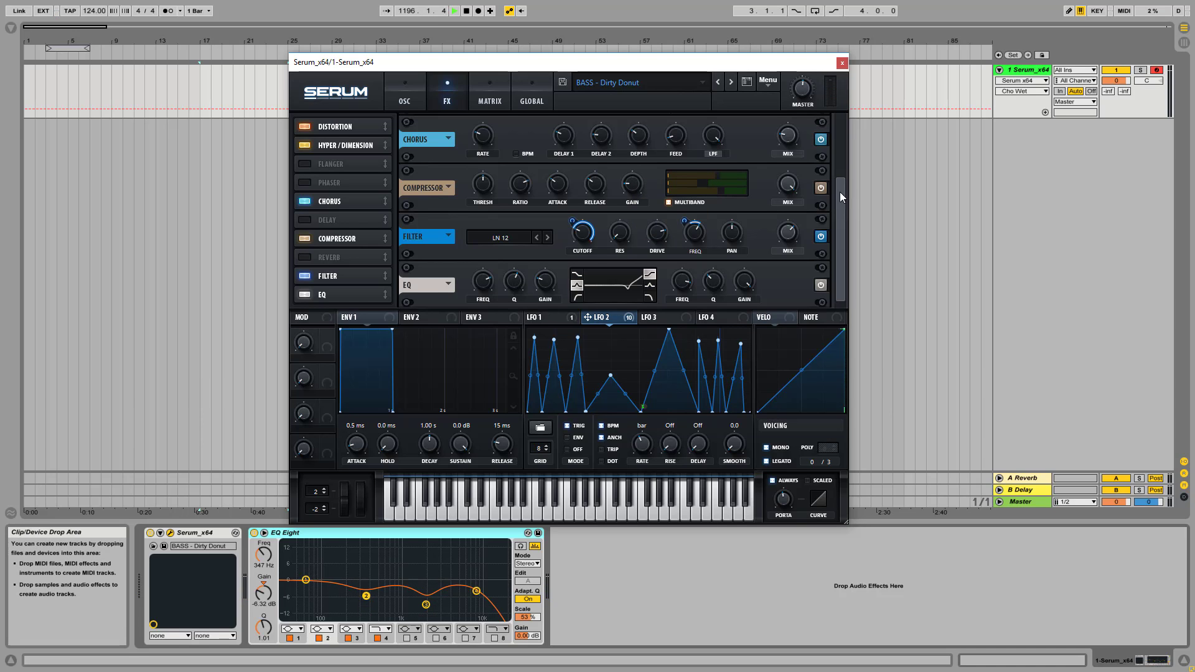
left_click_drag(840, 193, 841, 200)
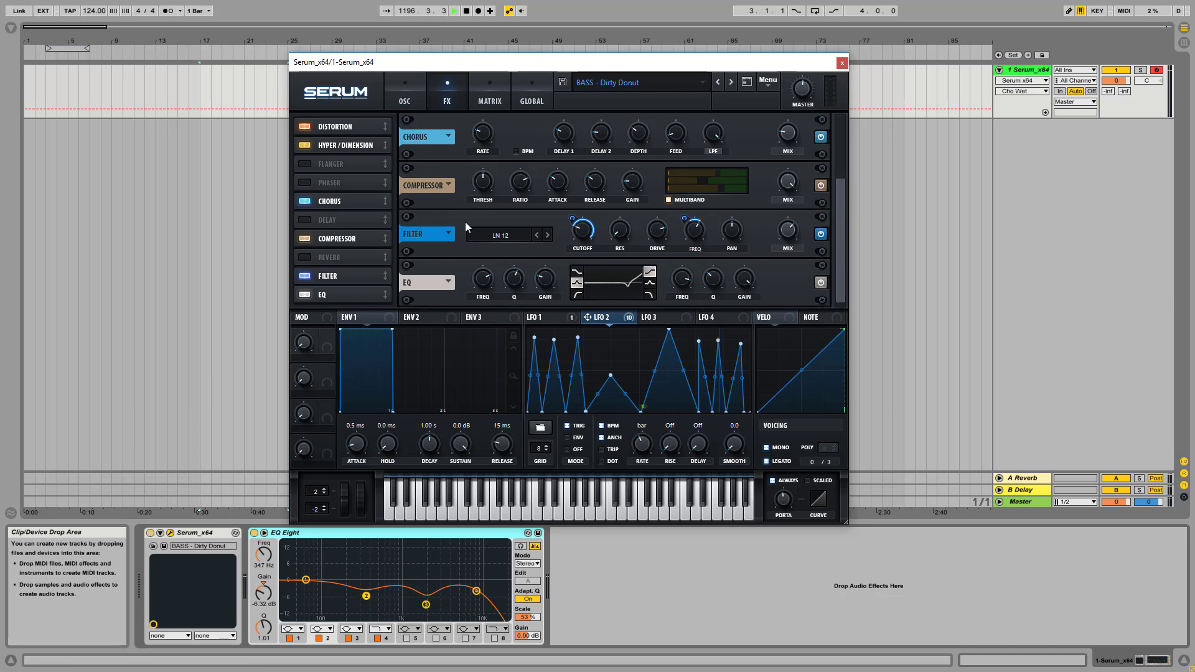
left_click(821, 233)
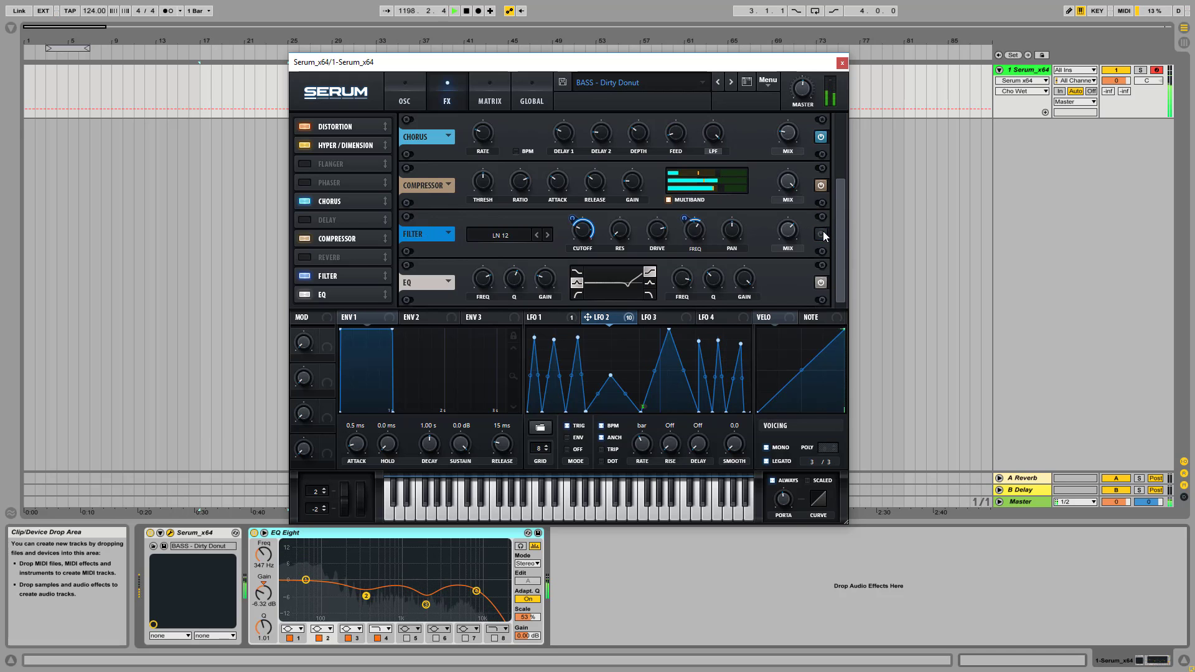
left_click(822, 234)
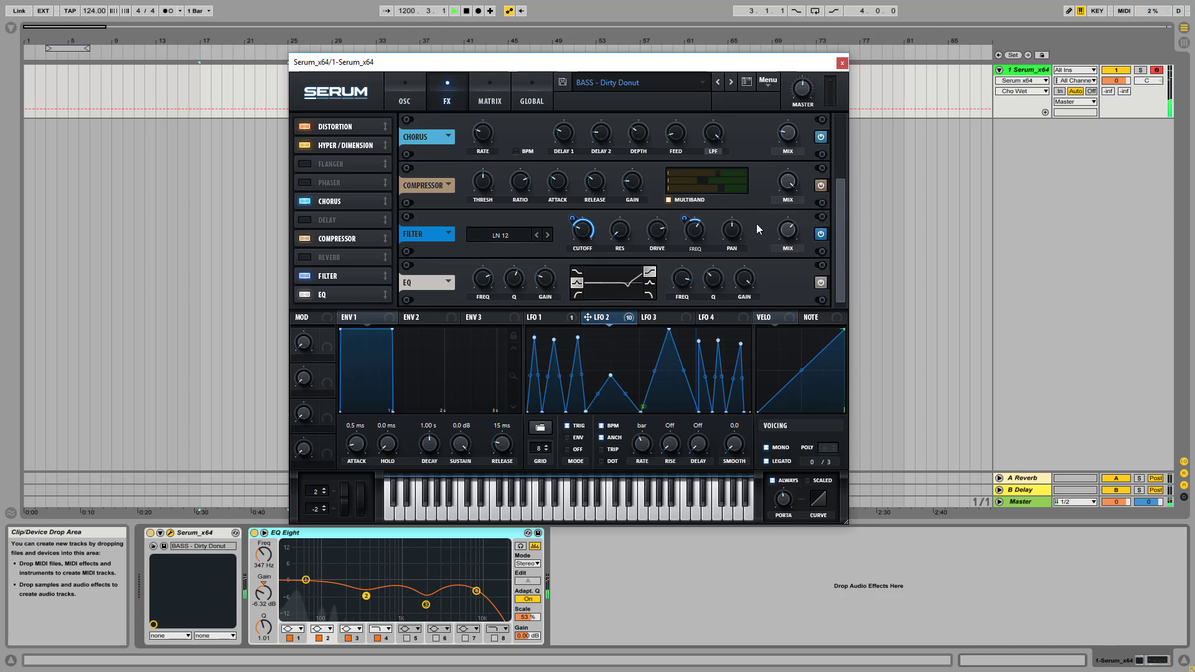
Audition the LN 12 filter effect's drive and mix, comparing against the bypassed effect before restoring the drive
left_click(656, 234)
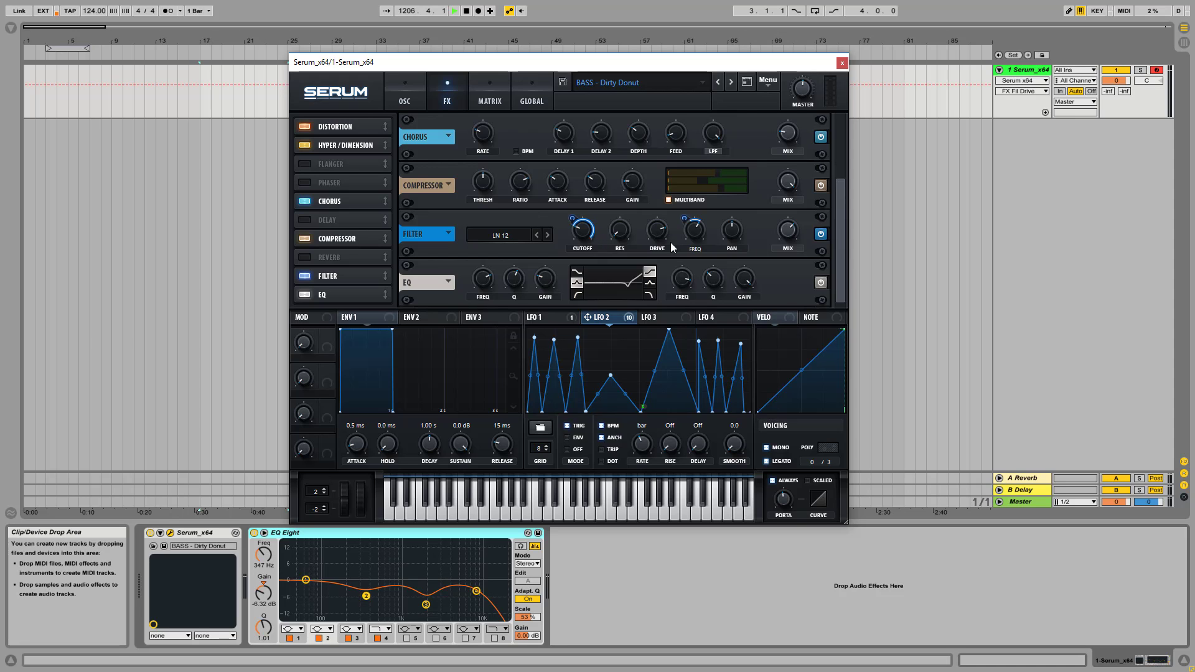
left_click(788, 237)
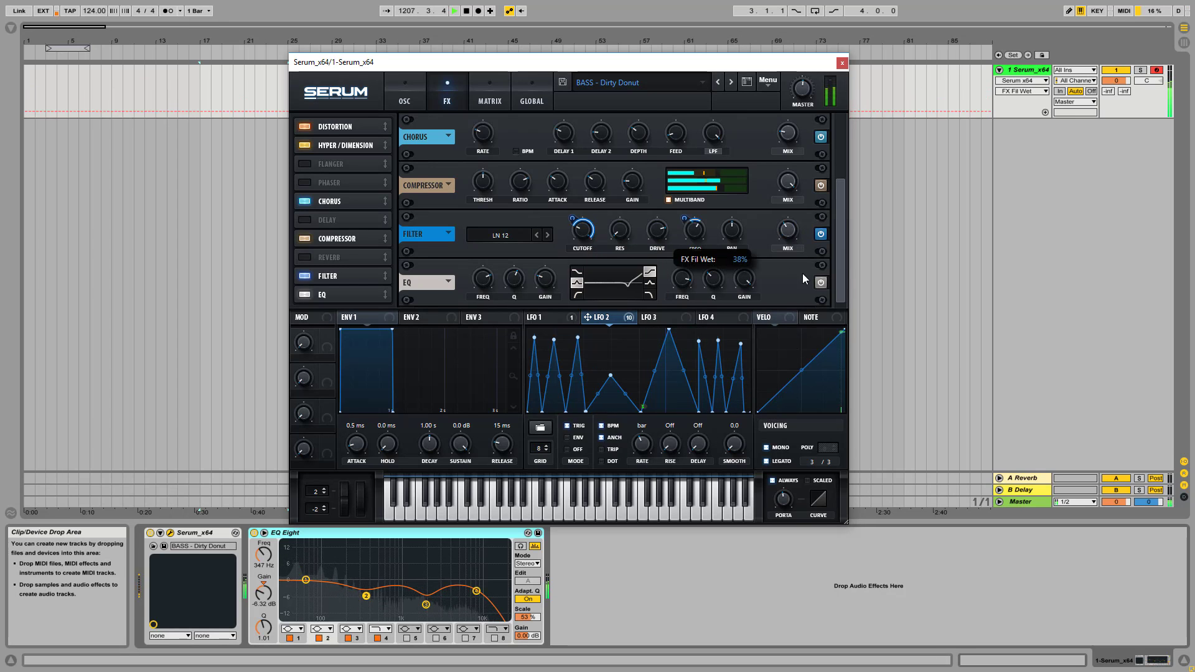
left_click(660, 229)
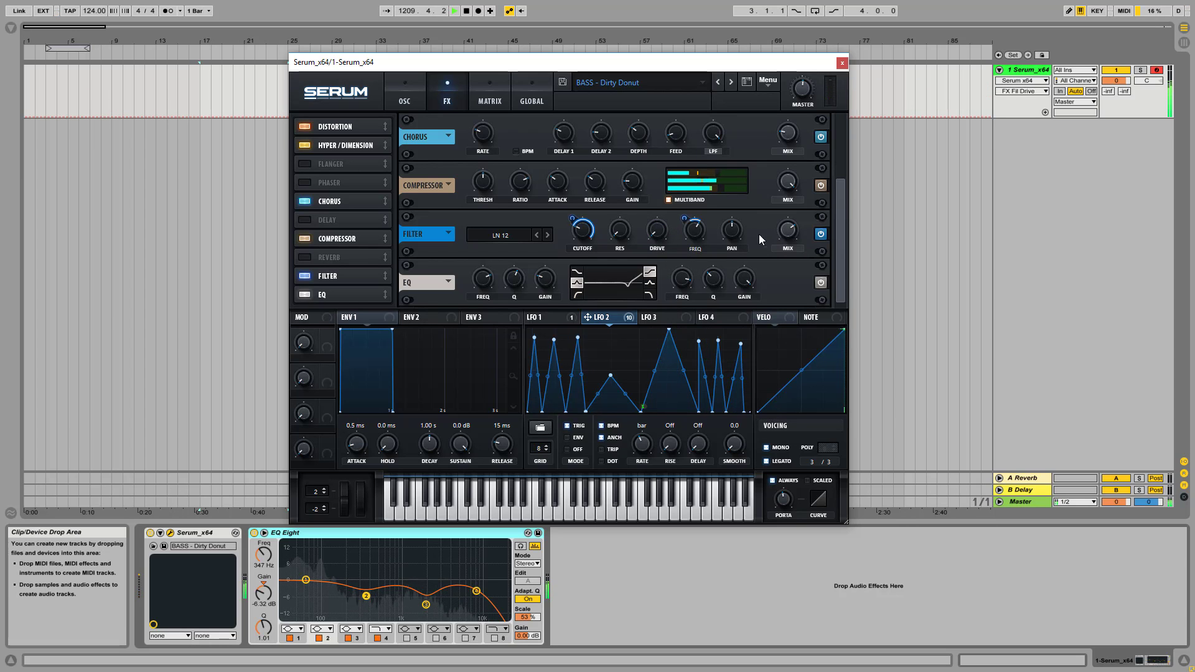
left_click_drag(655, 232, 655, 143)
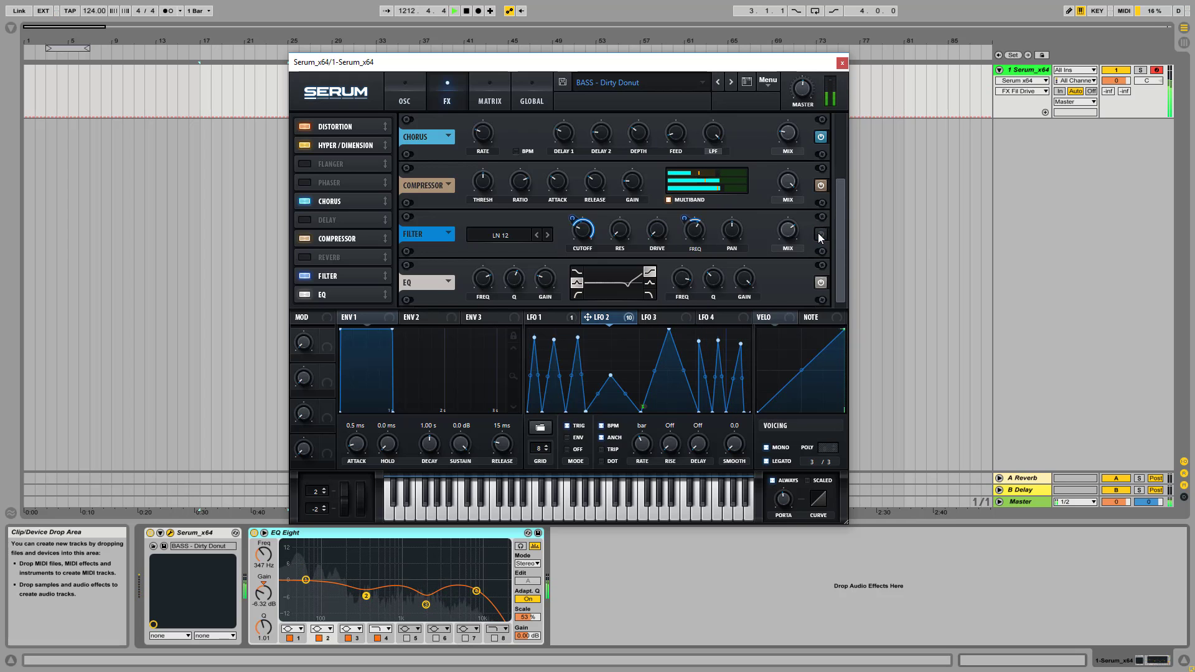
left_click_drag(657, 231, 658, 134)
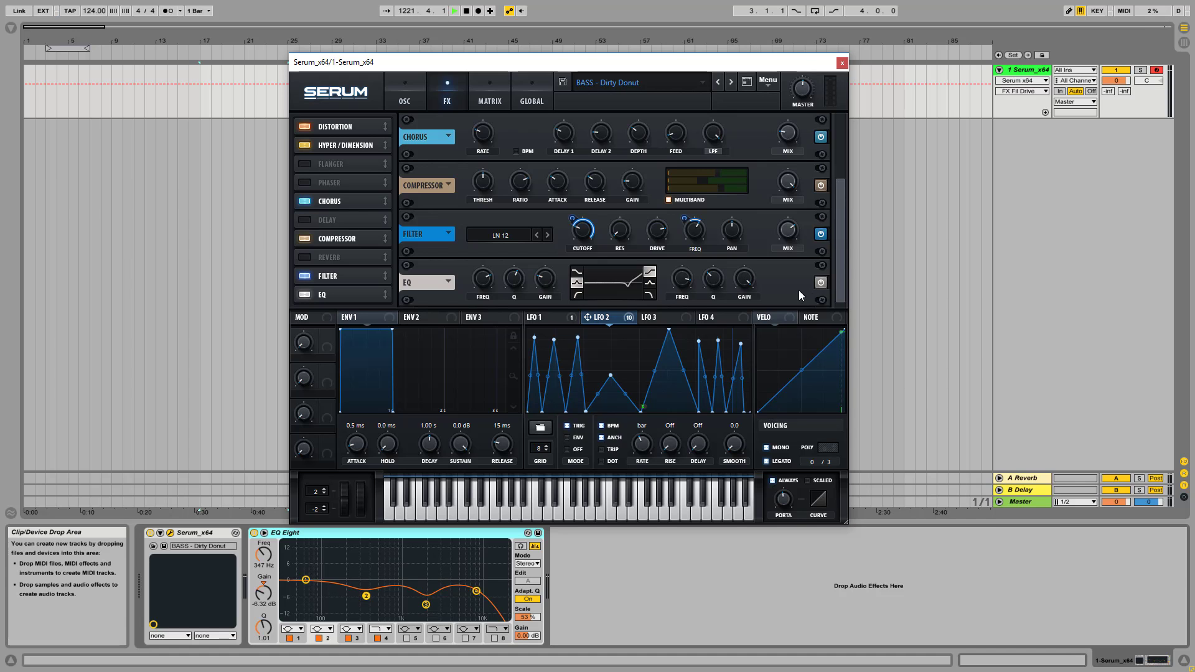
Raise the EQ effect's low-band gain to about -0.4 dB for comparison and bring it back to -12.4 dB
left_click(480, 286)
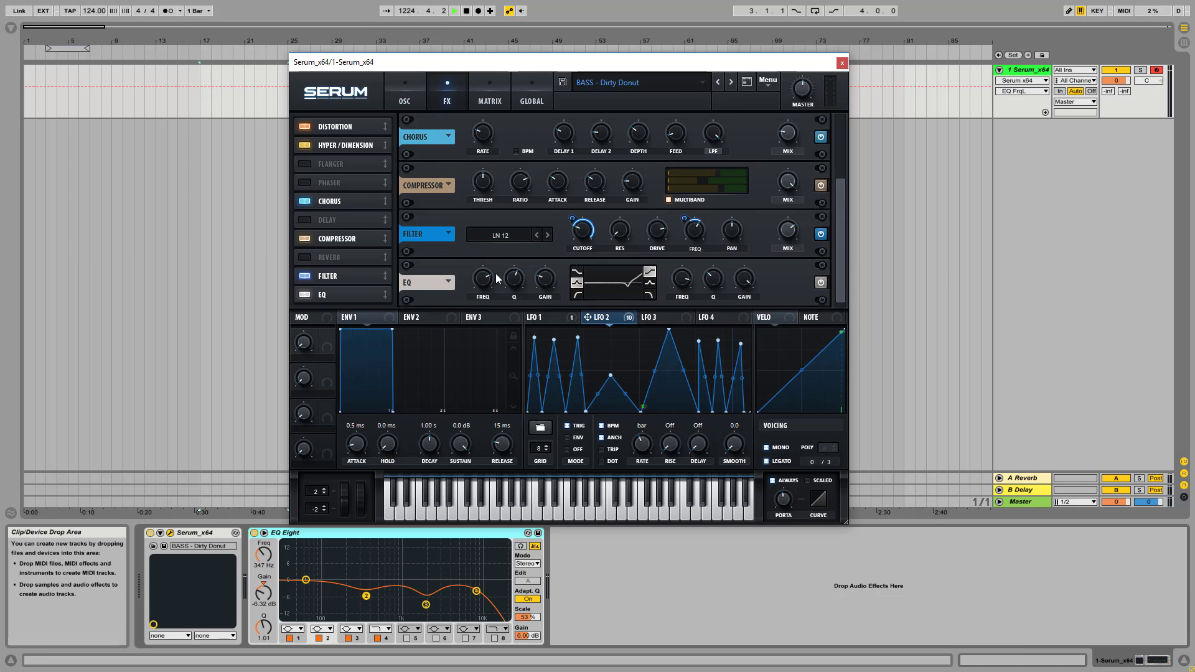
left_click(548, 282)
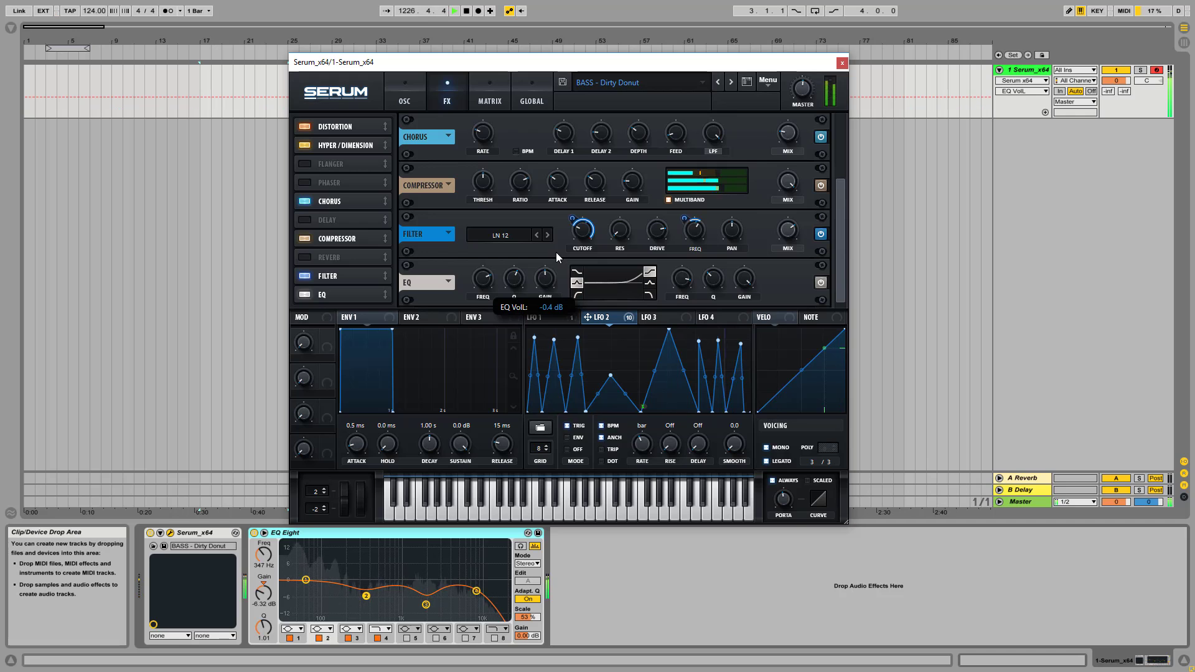
mouse_move(557, 275)
left_mouse_down()
mouse_move(556, 310)
mouse_move(559, 255)
mouse_move(554, 307)
mouse_move(548, 292)
left_mouse_up()
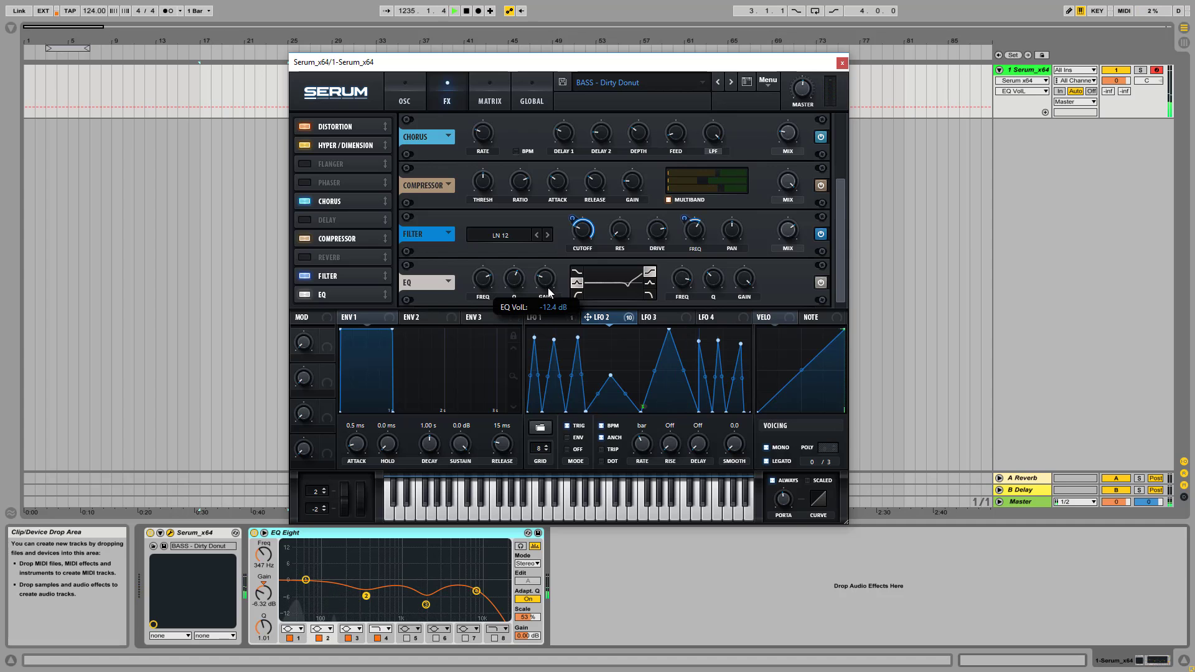
Close the Serum window and compare the sound with the EQ Eight device switched off and back on
left_click_drag(755, 69, 802, 34)
left_click(889, 27)
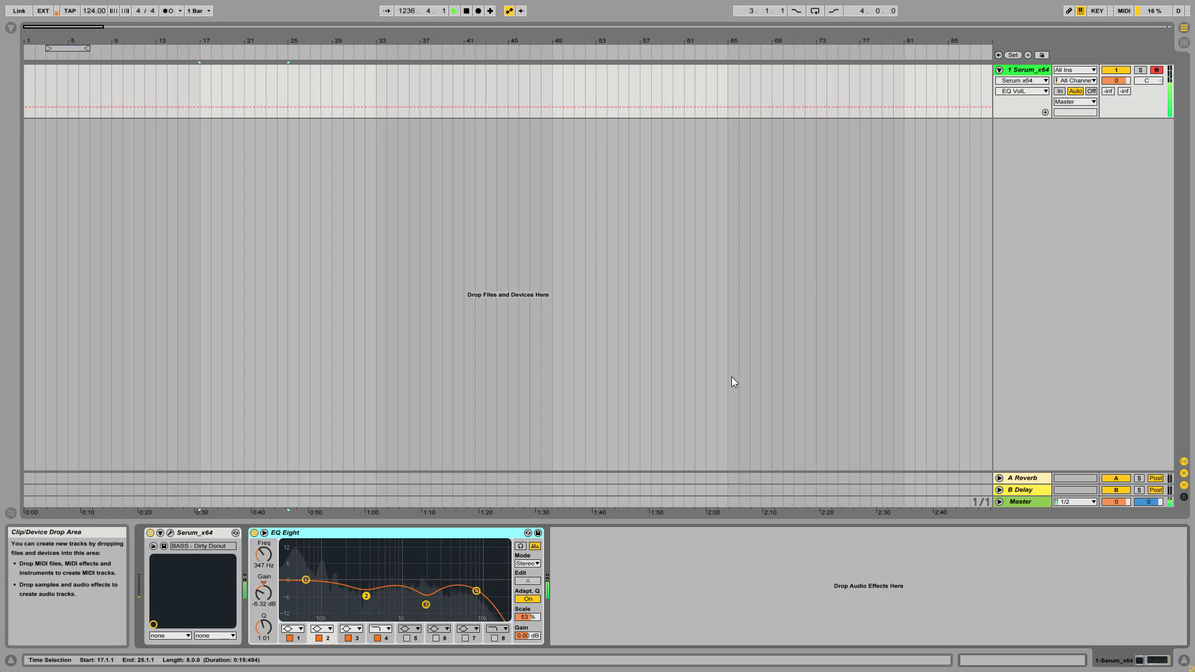
left_click(254, 533)
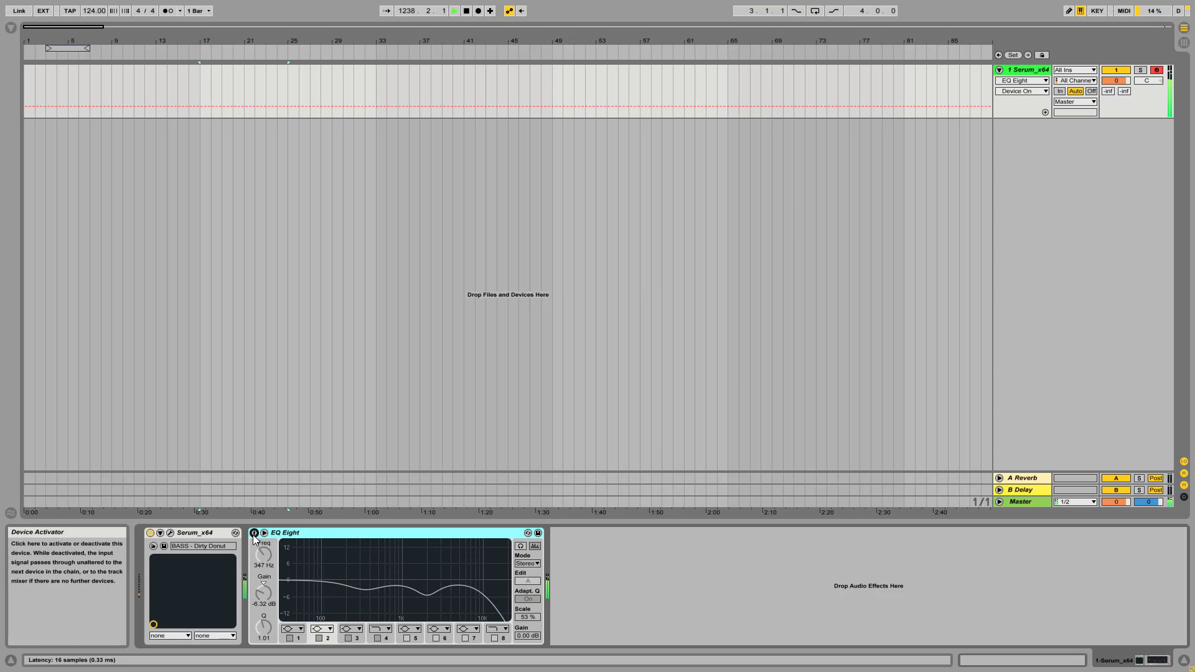
left_click(254, 534)
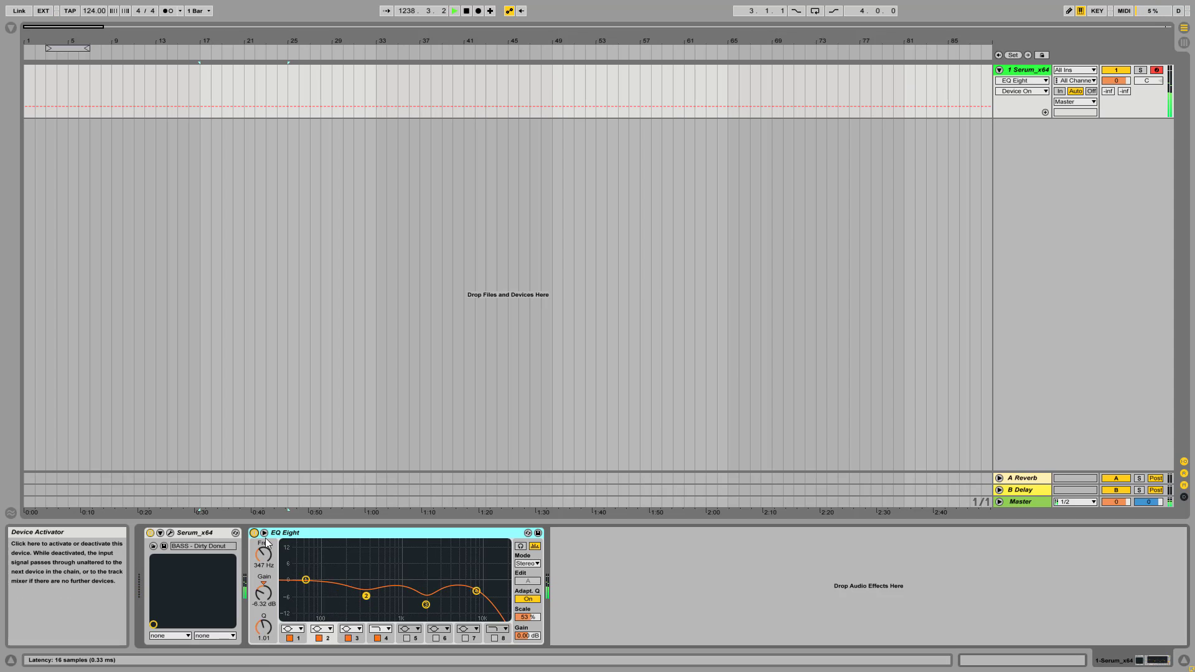
Examine the frequency, gain and Q settings of EQ Eight bands 4, 2 and 3
left_click(476, 591)
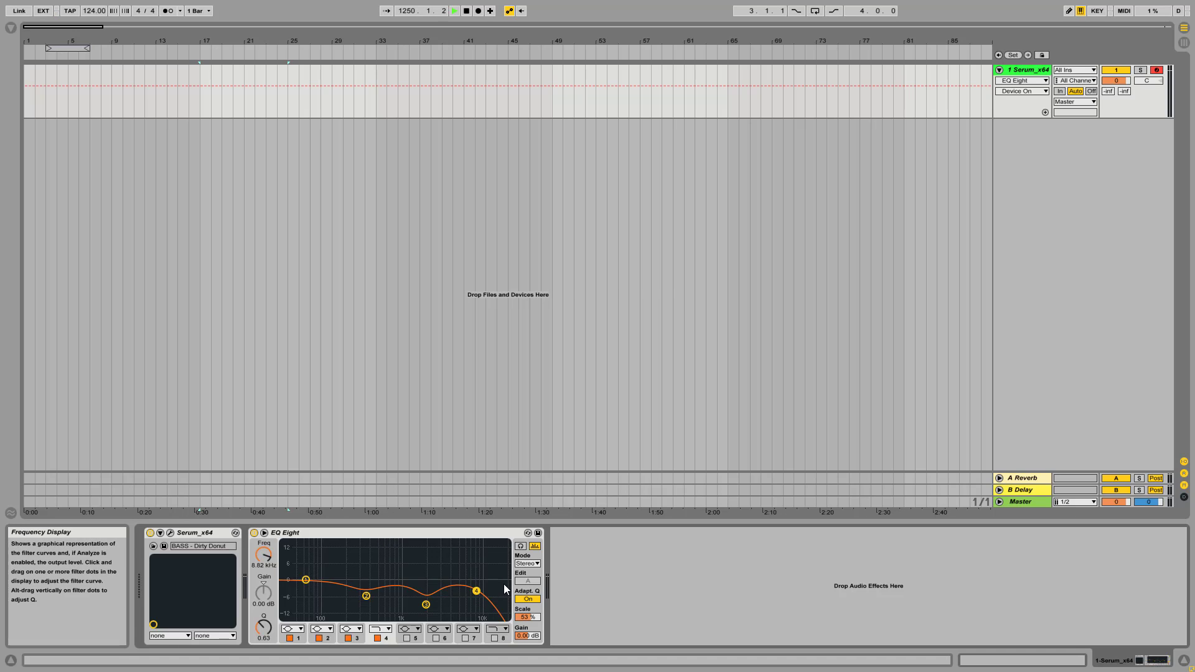
left_click(425, 604)
left_click(366, 596)
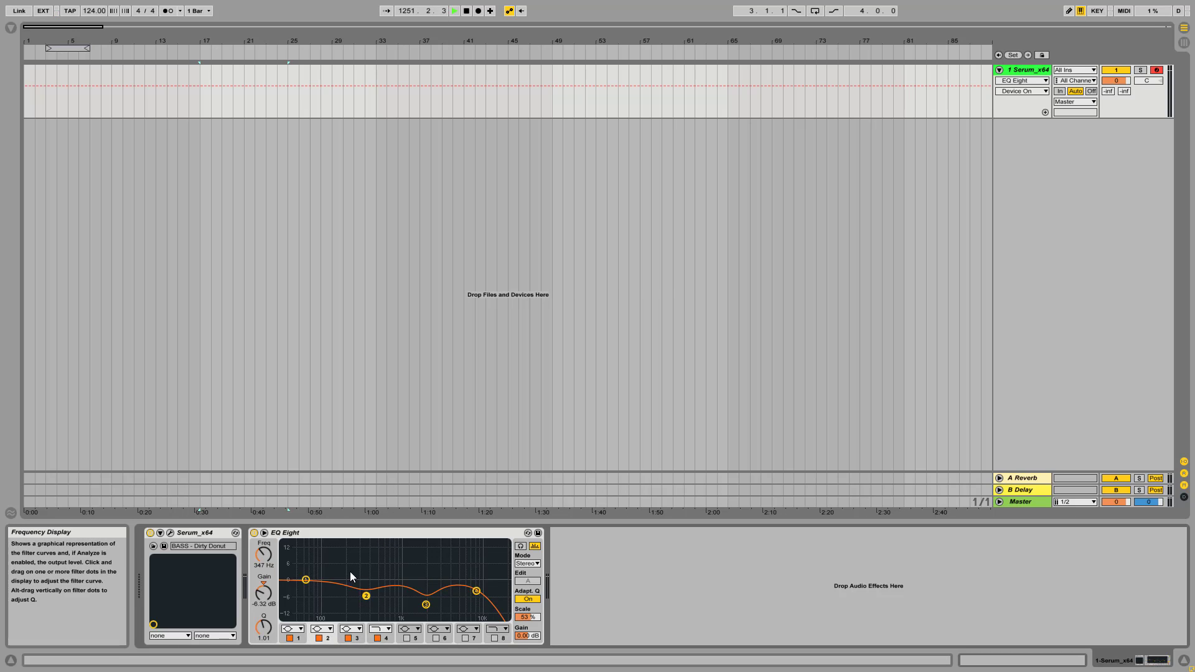
left_click(426, 605)
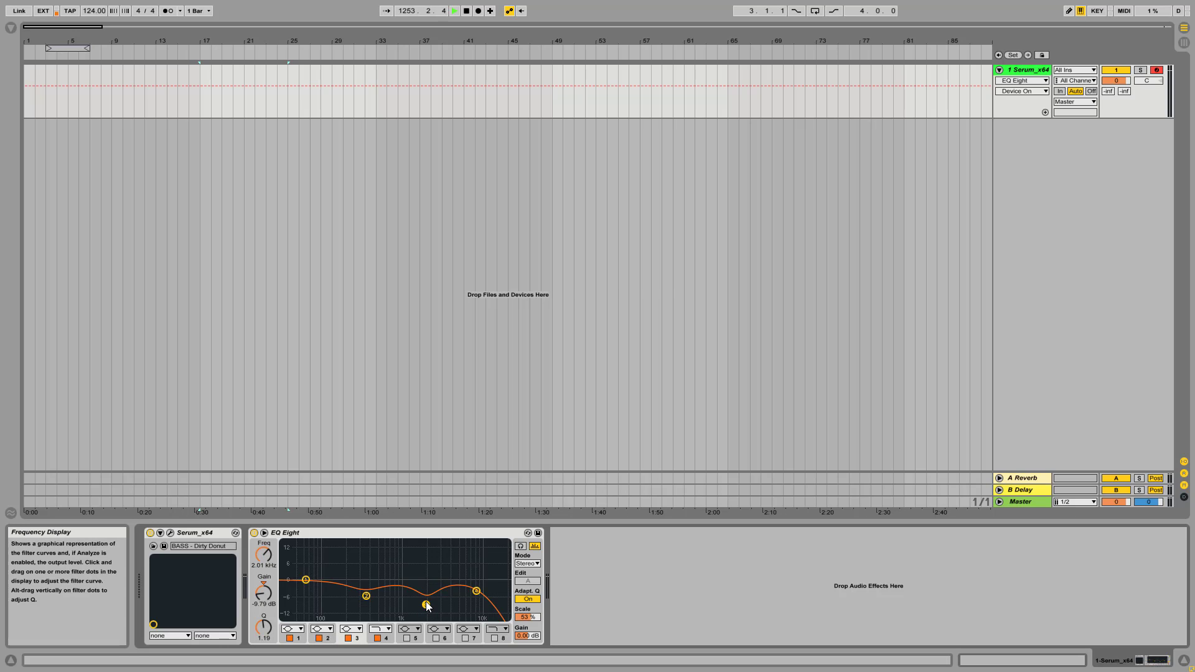
left_click(258, 534)
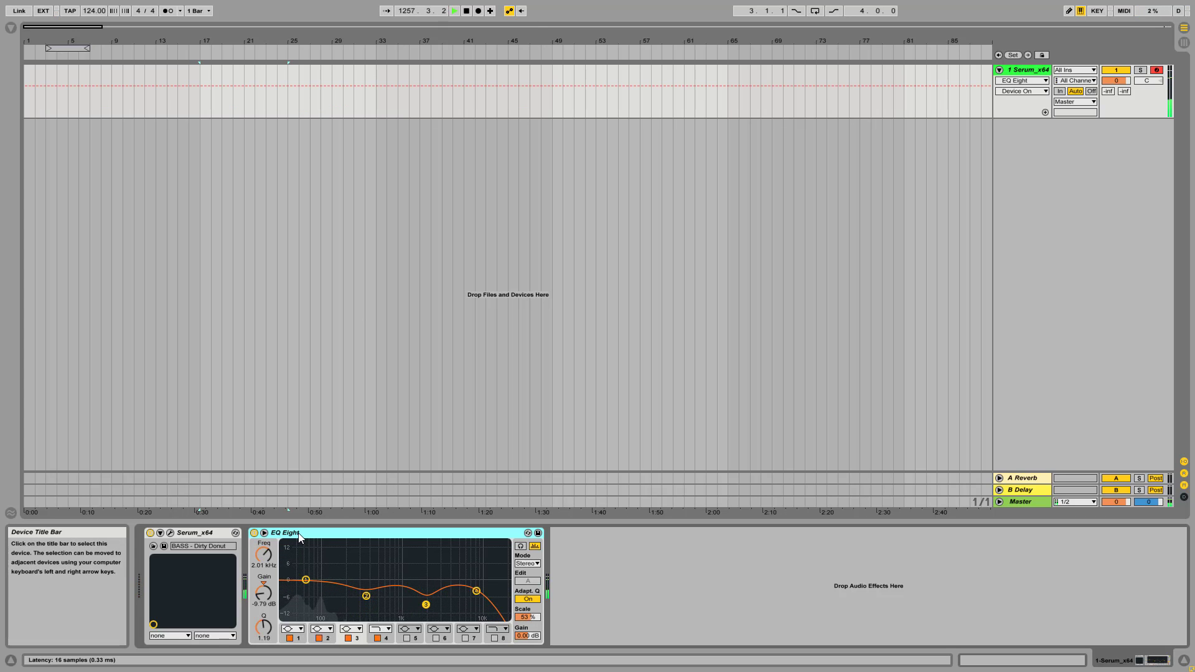
Reopen the Serum window and, with the filter mix raised, compare the patch with the noise oscillator off and on
left_click(169, 533)
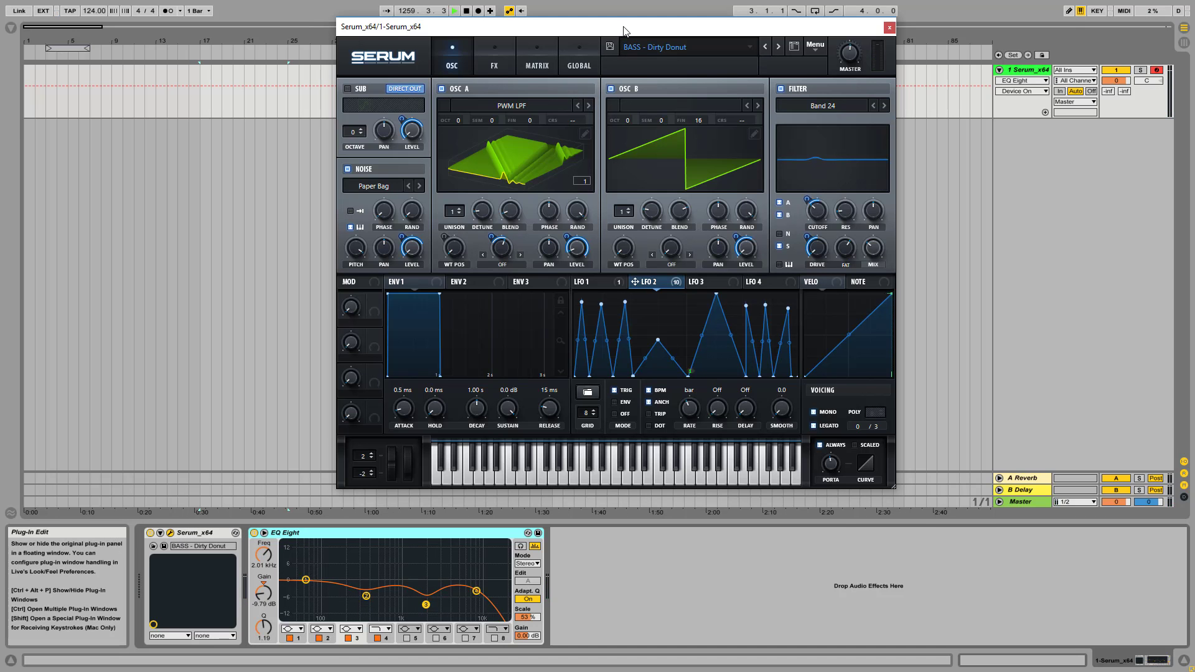
left_click_drag(624, 31, 660, 71)
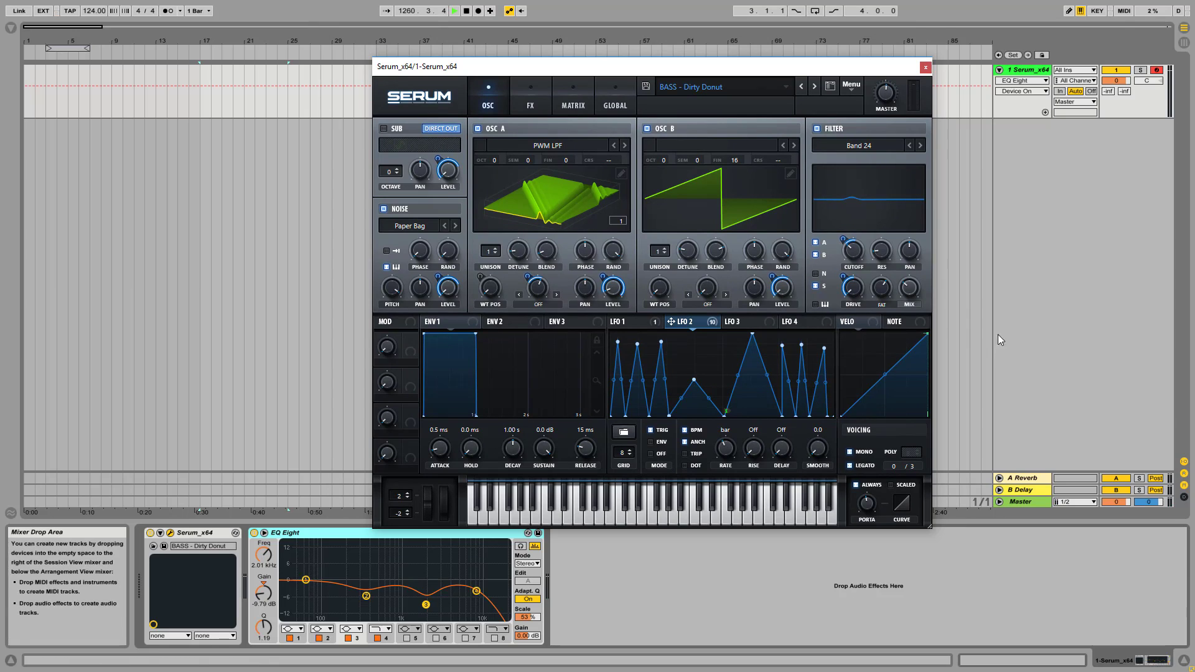
left_click_drag(907, 292, 924, 95)
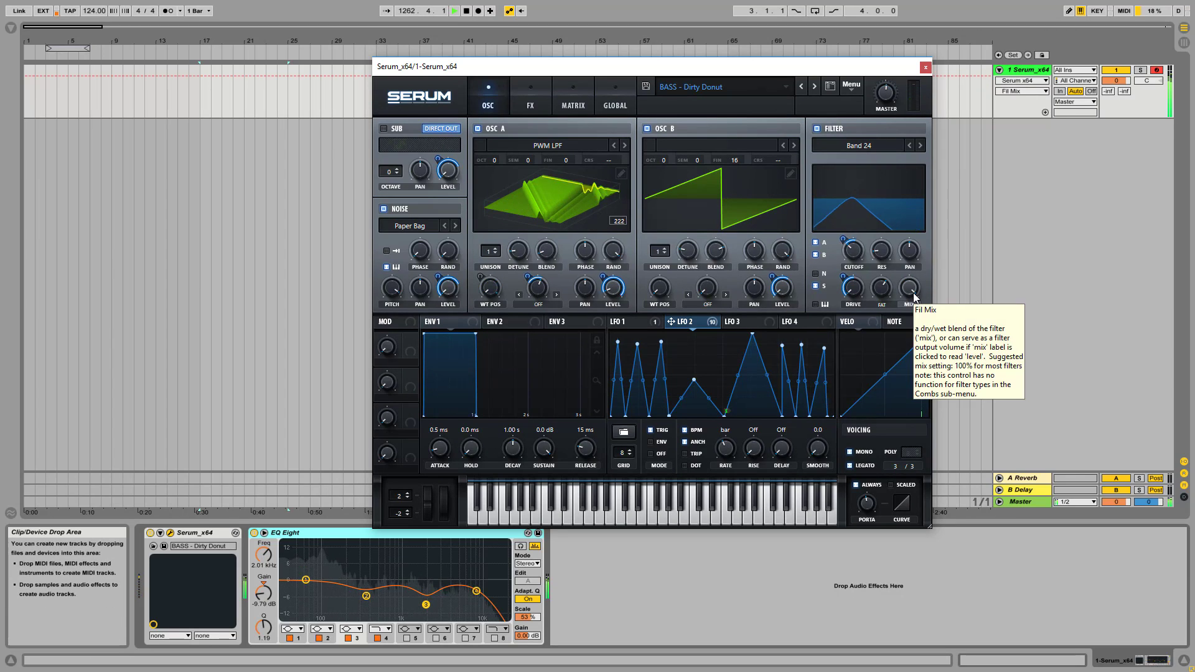
left_click(383, 209)
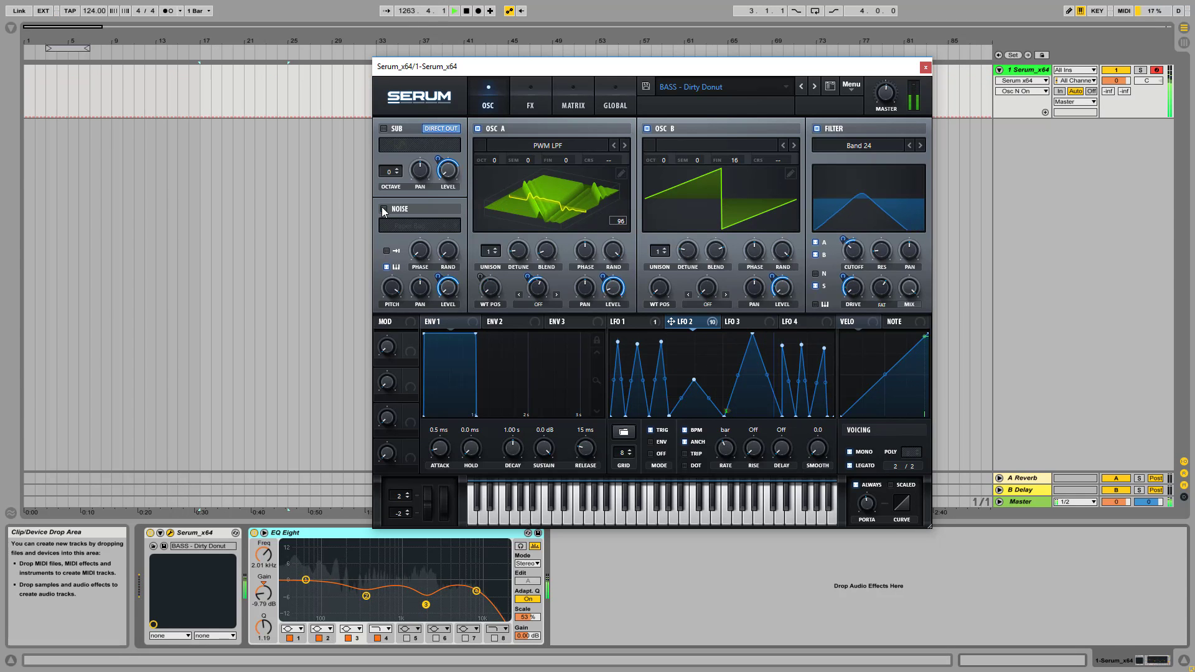
left_click(383, 209)
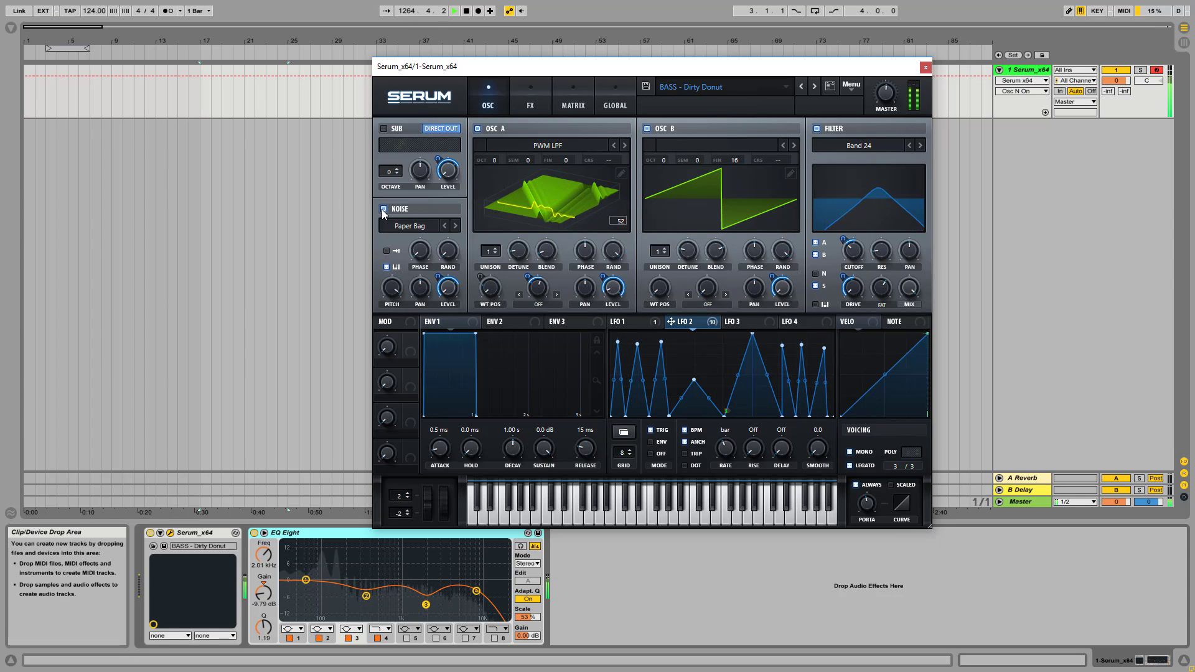
Bring the main filter mix back down to 34%, keeping the Paper Bag noise oscillator switched on
left_click_drag(912, 295, 924, 395)
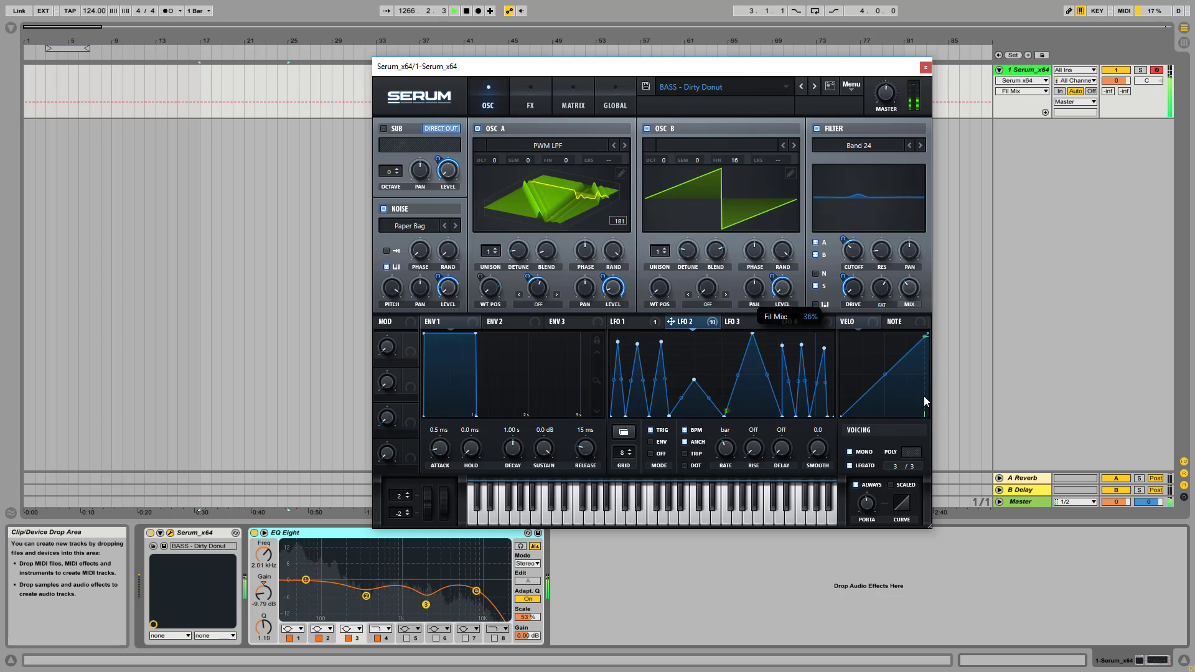
left_click(384, 209)
left_click(907, 296)
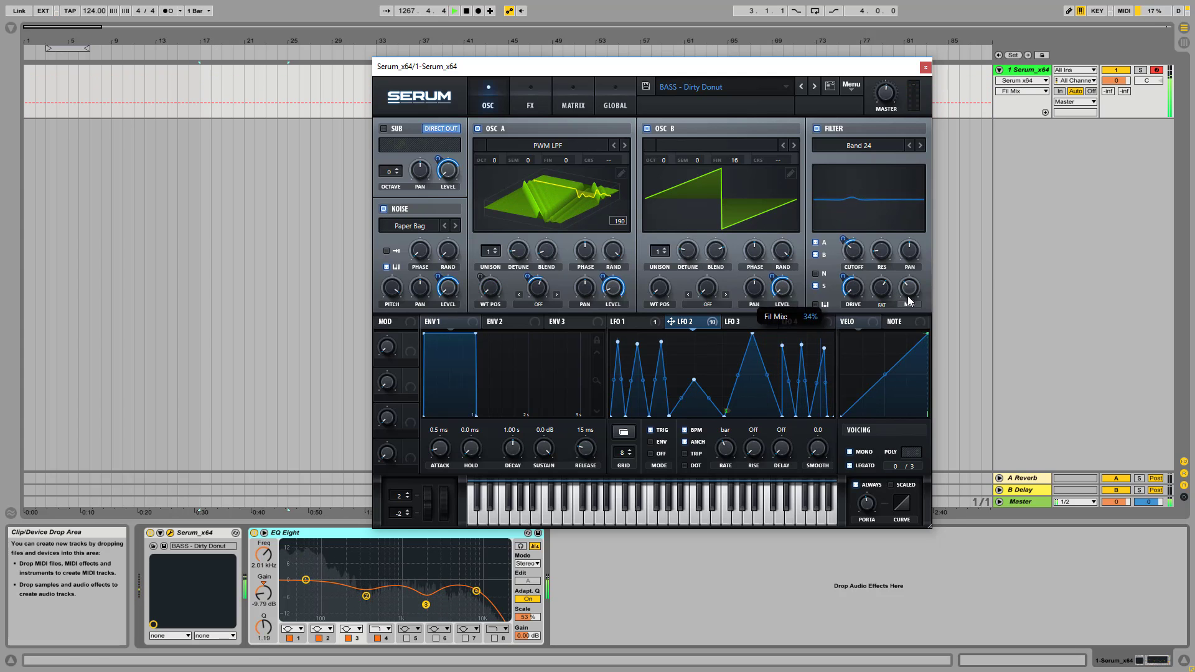
Close the Serum window and select the Serum track
left_click(926, 66)
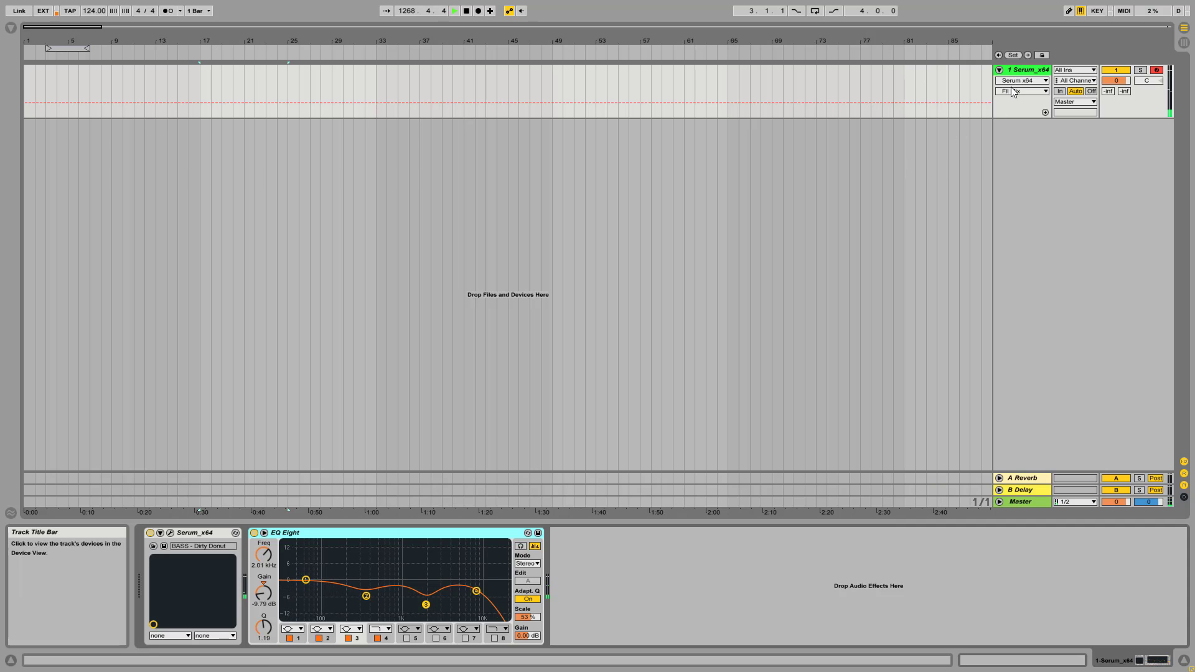
left_click(1018, 68)
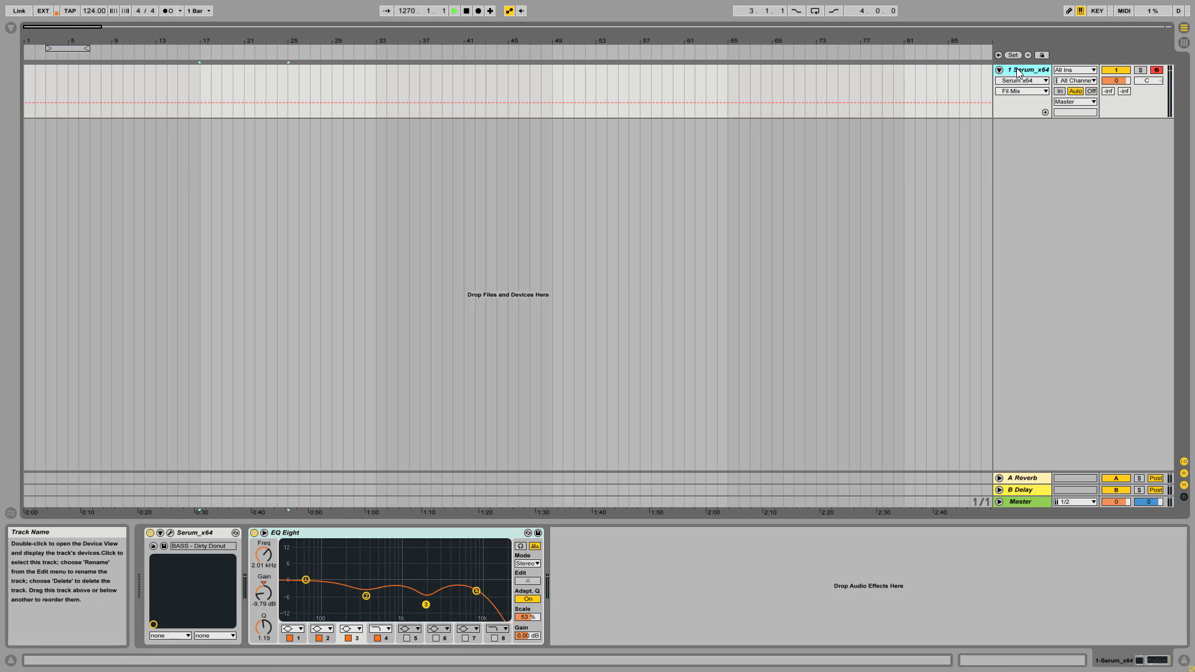